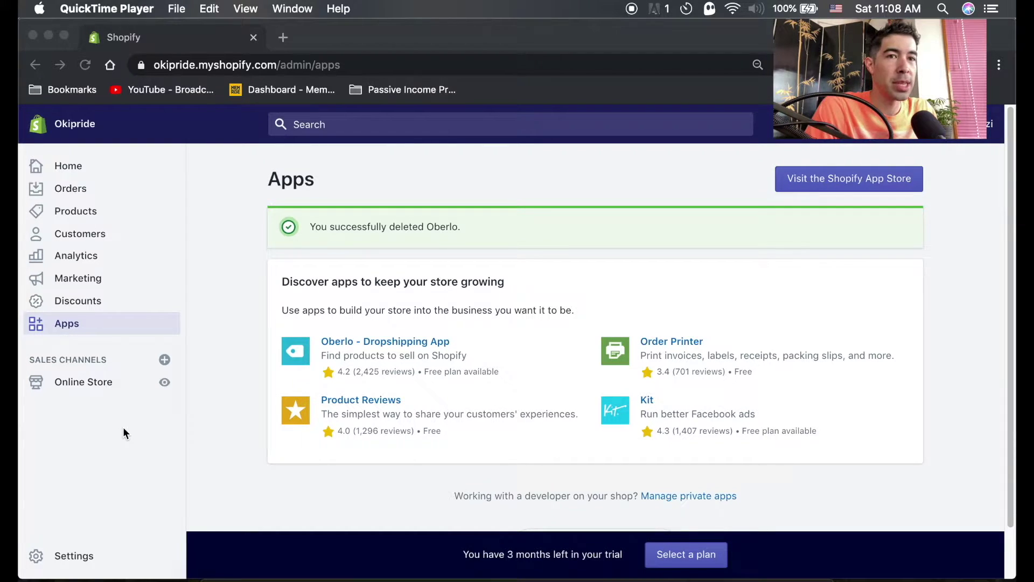
- From the store admin, open the Shopify App Store in a new tab and browse its home page
left_click(113, 414)
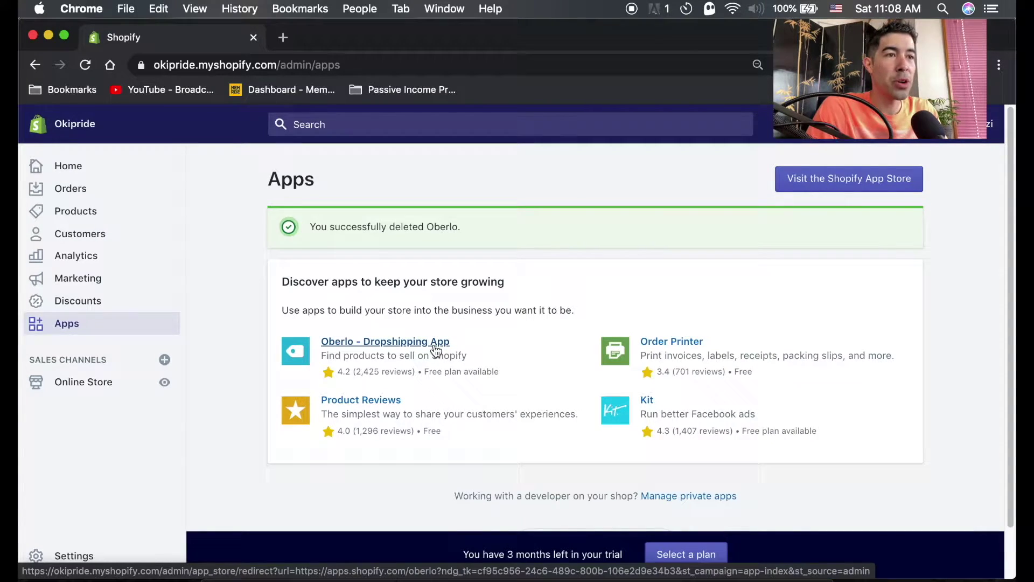
left_click(859, 186)
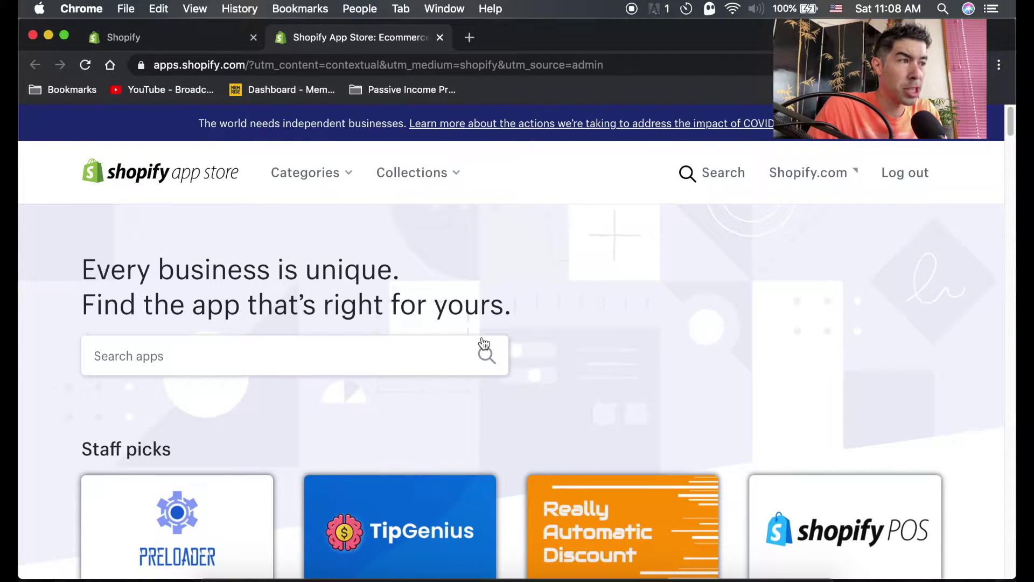
scroll(598, 349, "down", 2)
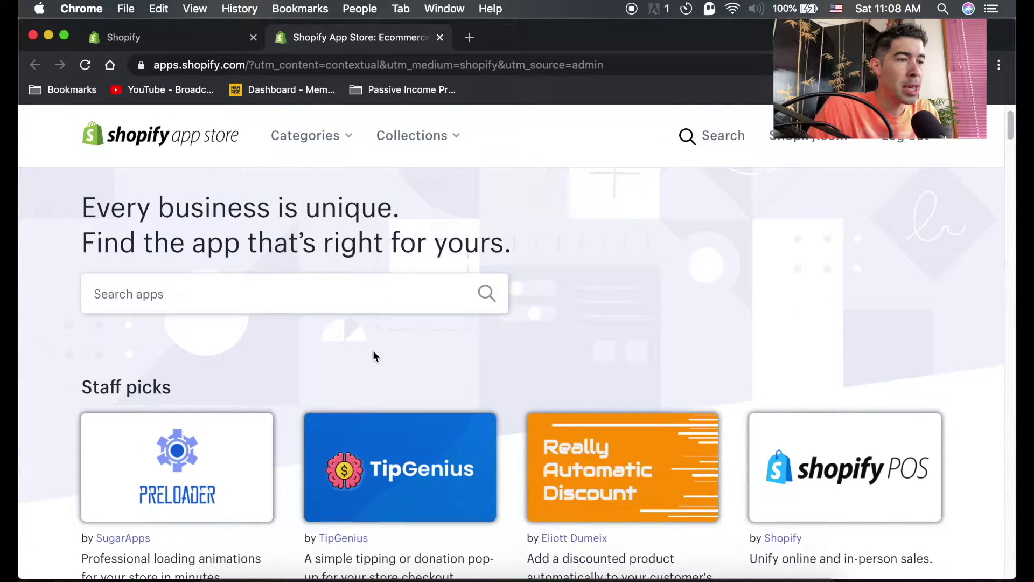
scroll(376, 357, "down", 8)
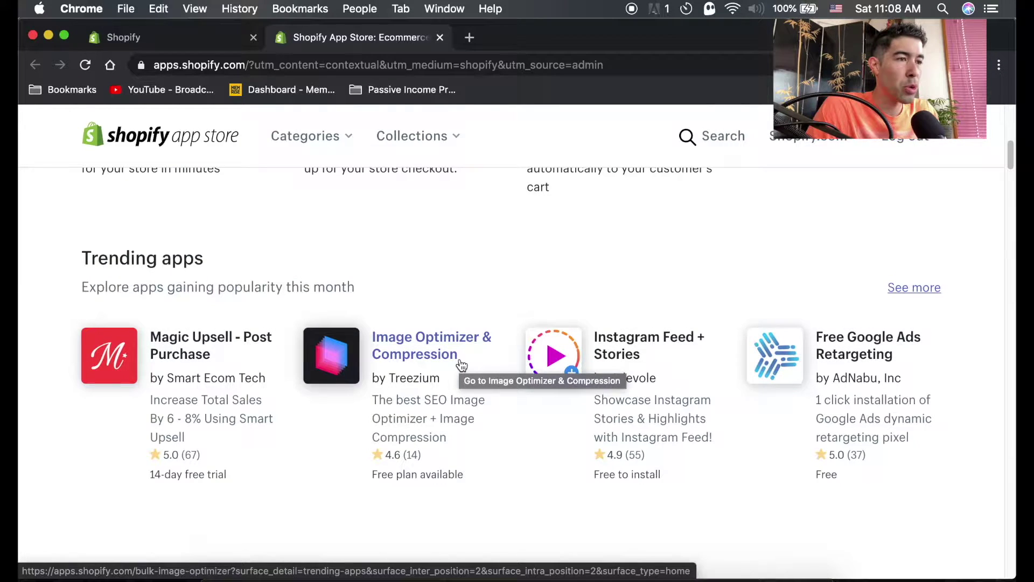
scroll(461, 365, "down", 3)
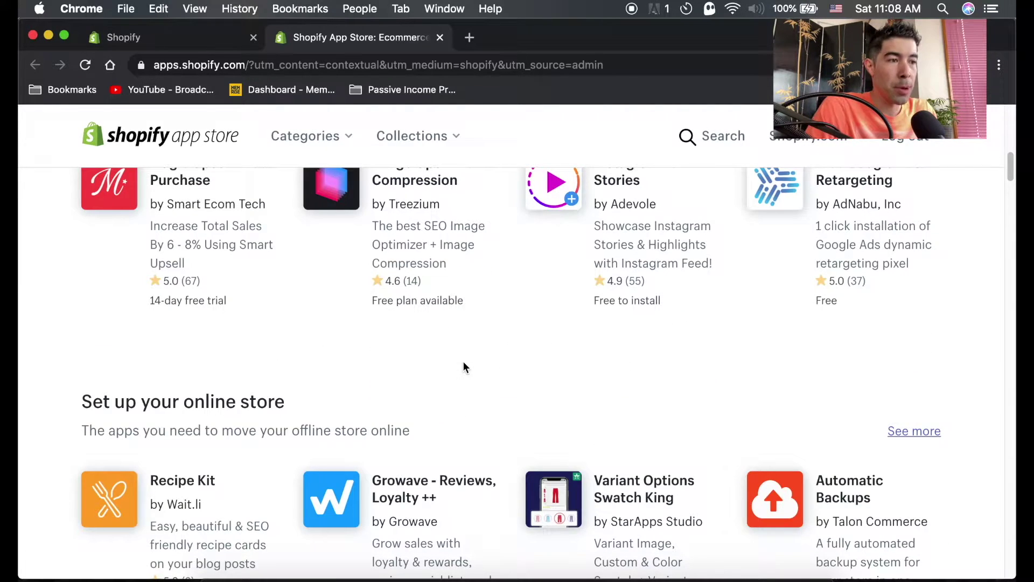
scroll(447, 358, "up", 6)
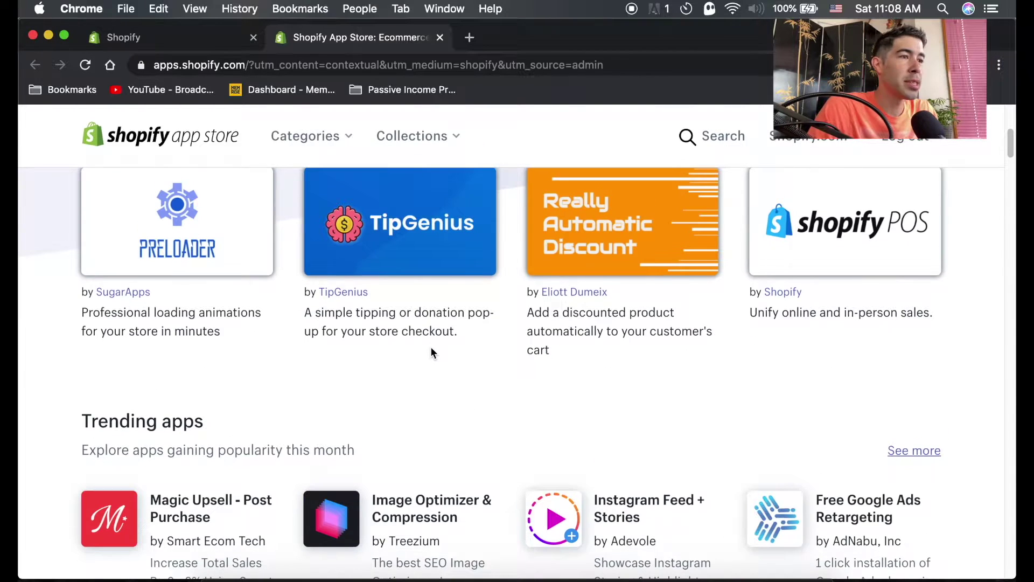
scroll(433, 352, "up", 3)
scroll(434, 353, "up", 3)
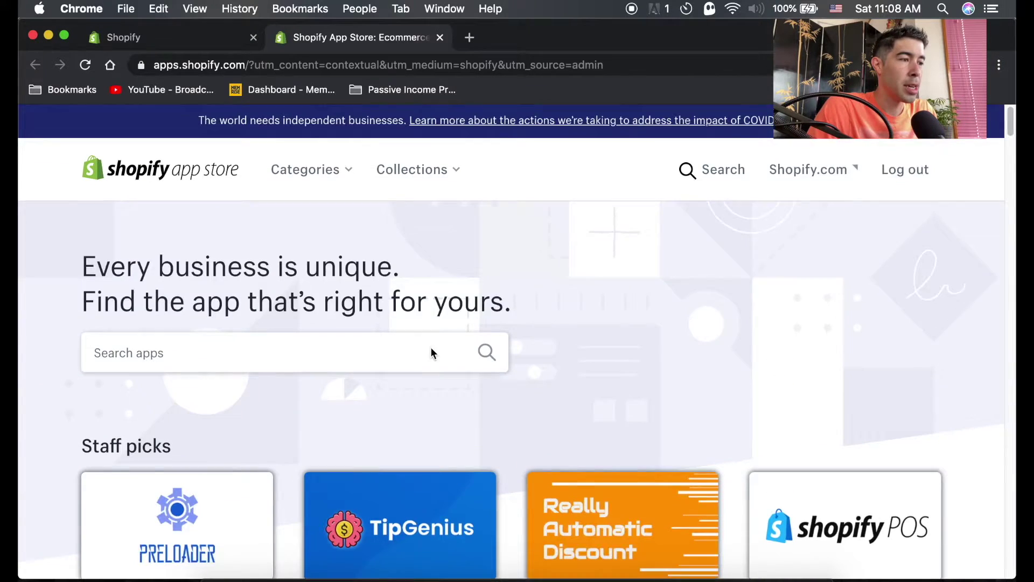
scroll(433, 353, "down", 10)
scroll(433, 353, "down", 6)
scroll(386, 351, "up", 15)
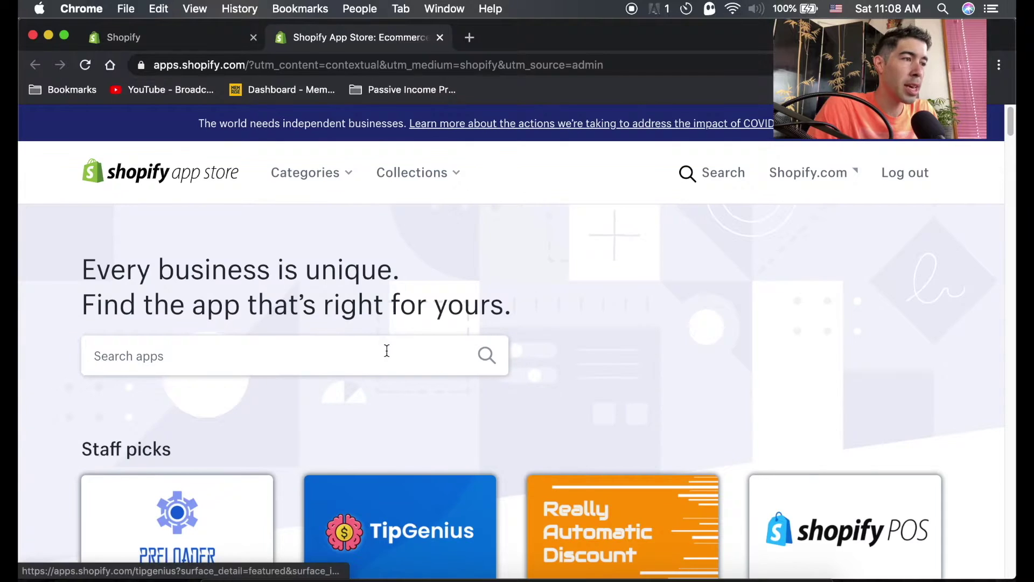
- Search the App Store for 'oberlo' and open the Oberlo - Dropshipping App listing
left_click(301, 354)
type("ober")
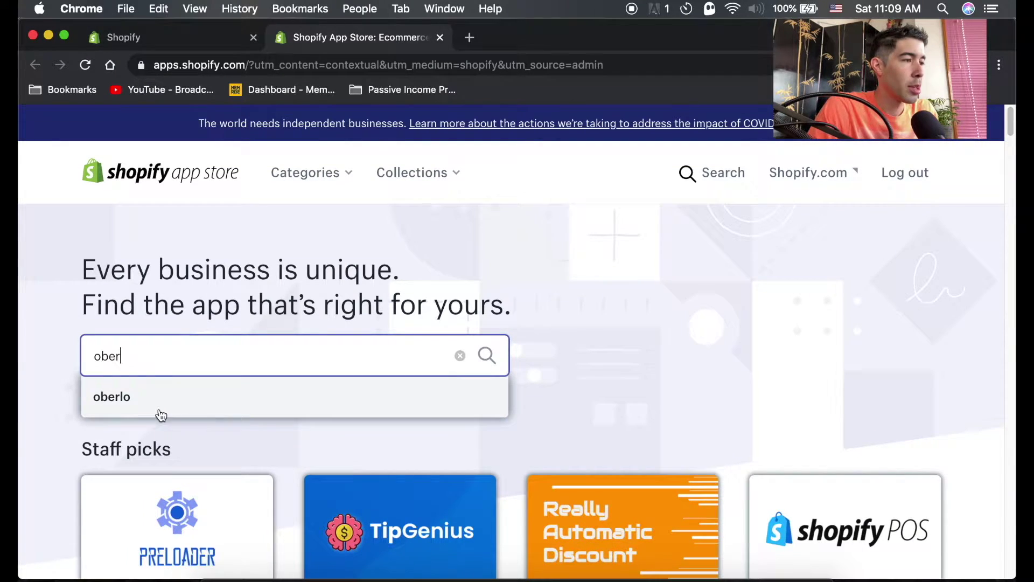
left_click(160, 404)
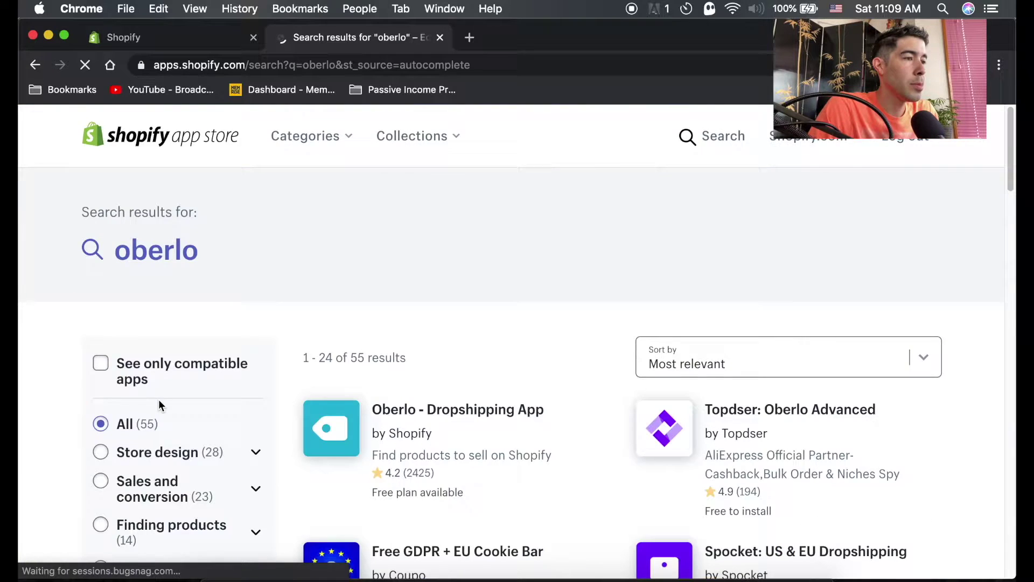
scroll(538, 395, "down", 3)
scroll(538, 396, "down", 1)
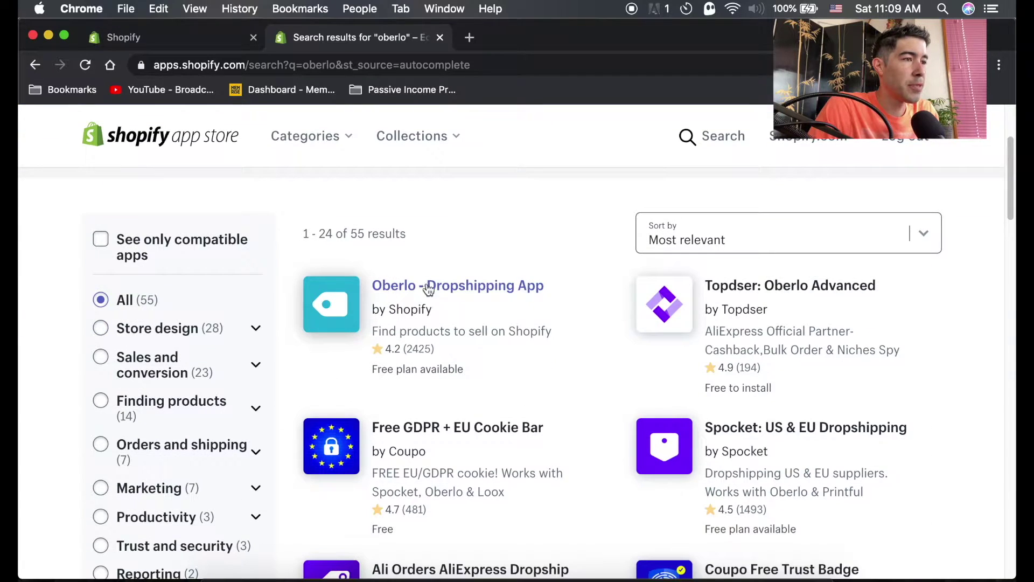
left_click(503, 294)
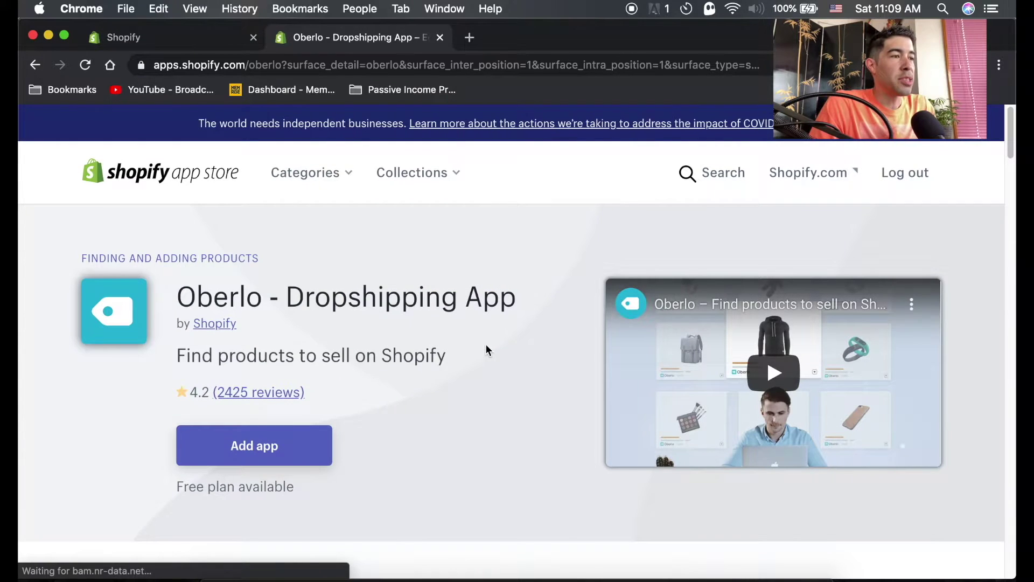
scroll(487, 349, "down", 3)
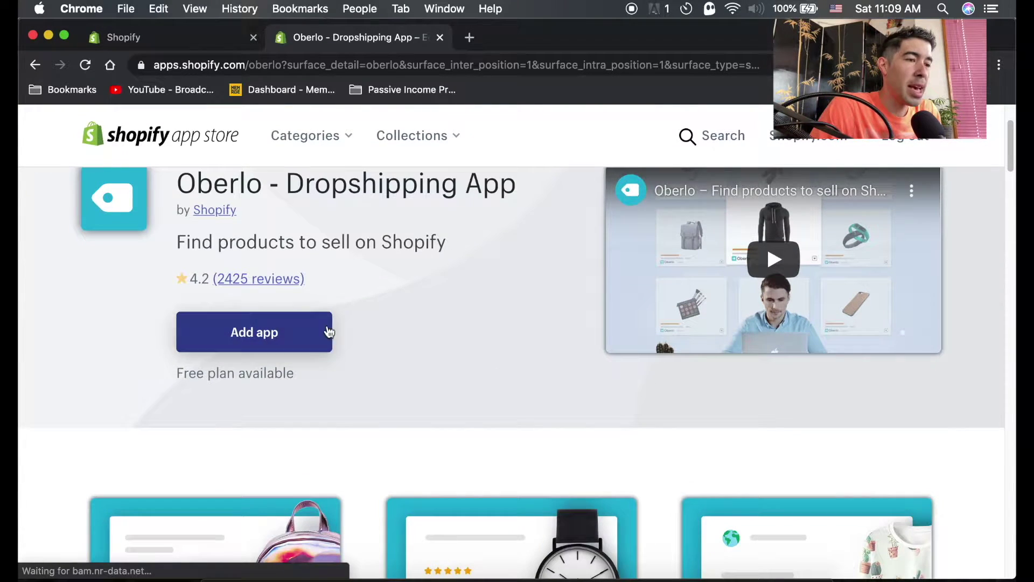
scroll(329, 331, "down", 7)
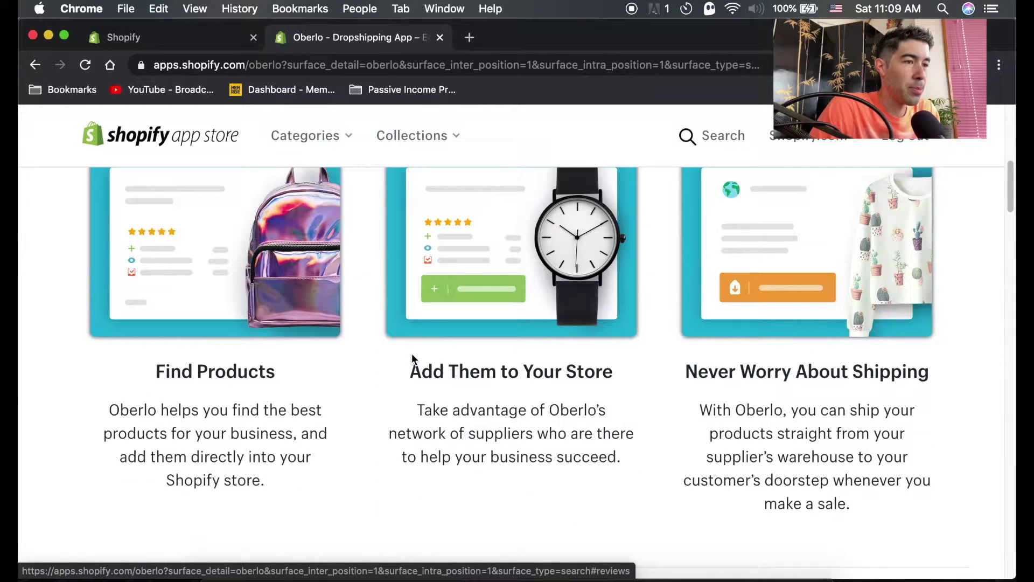
scroll(412, 359, "down", 1)
scroll(344, 336, "down", 8)
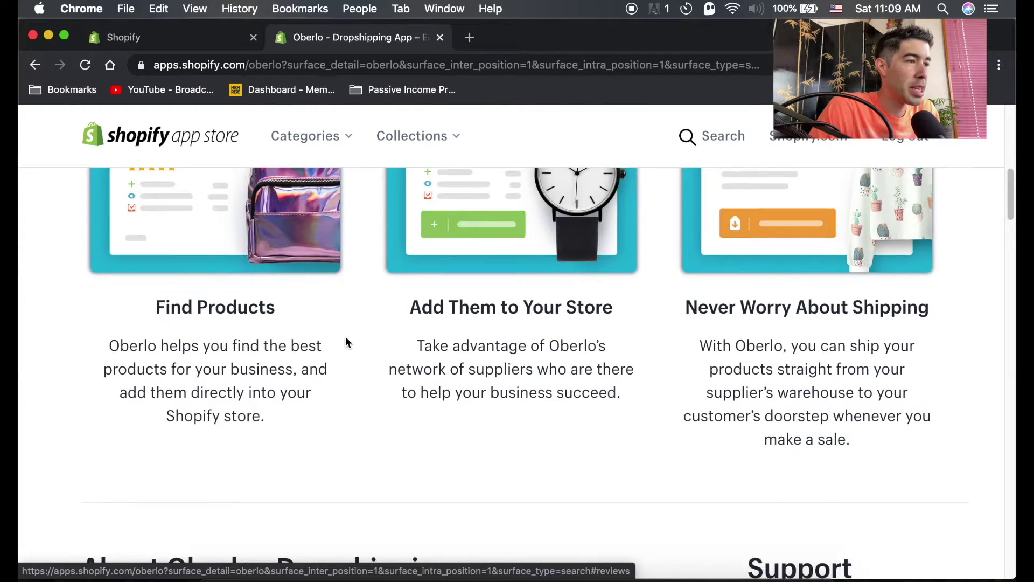
scroll(299, 291, "down", 6)
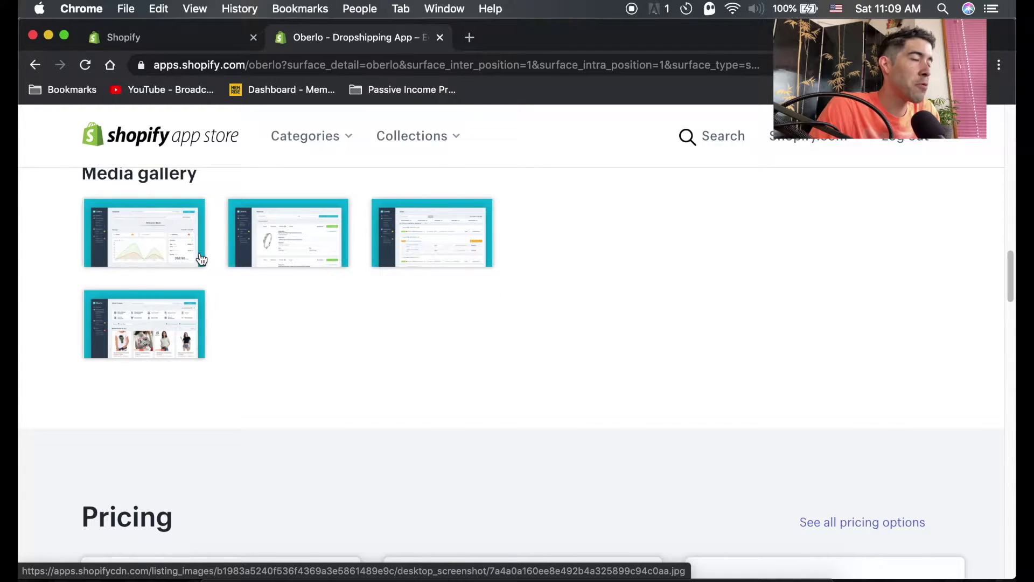
scroll(202, 260, "down", 6)
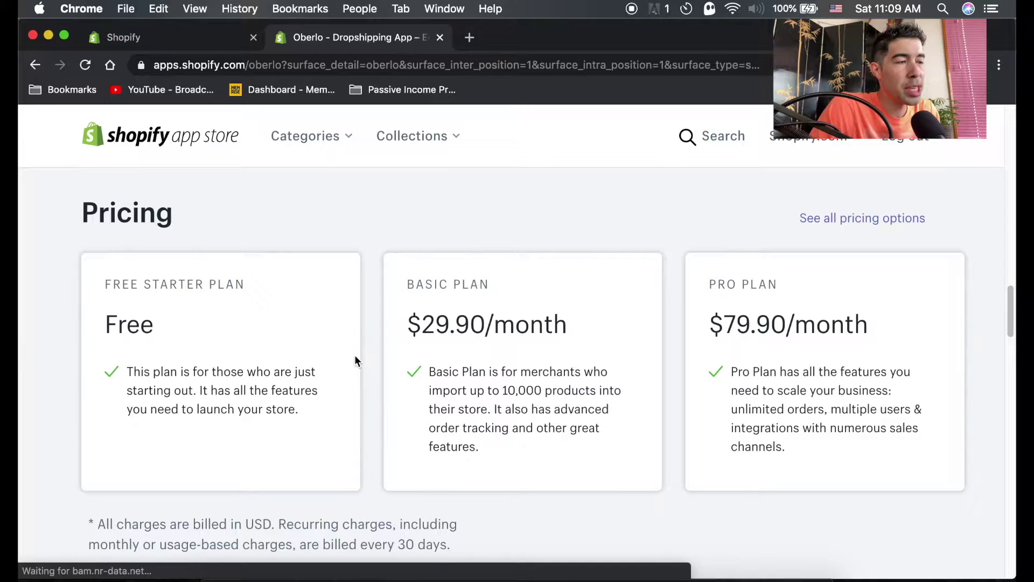
scroll(269, 326, "up", 15)
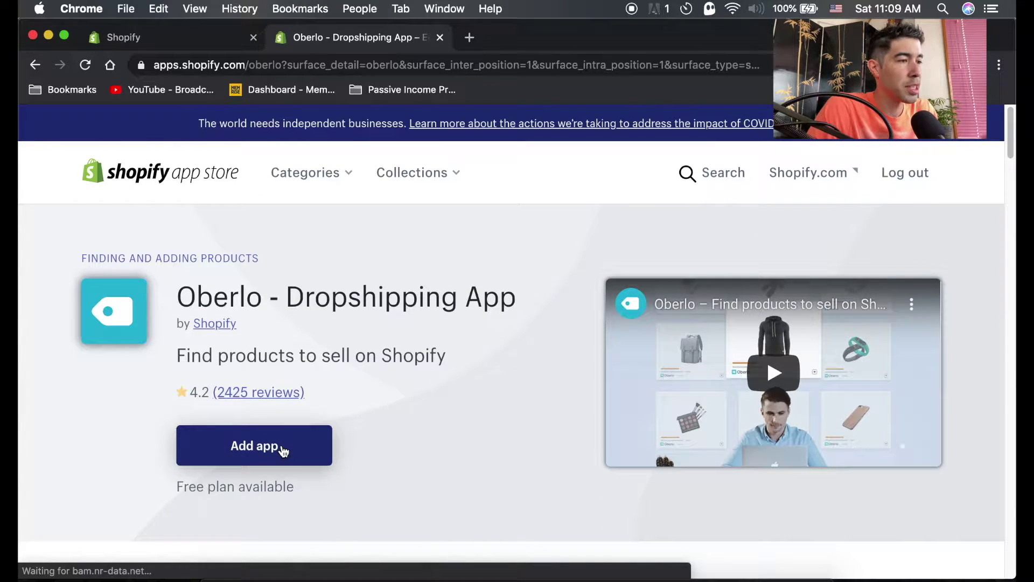
- Add Oberlo to the Okipride store and approve its requested permissions with Install app
left_click(282, 450)
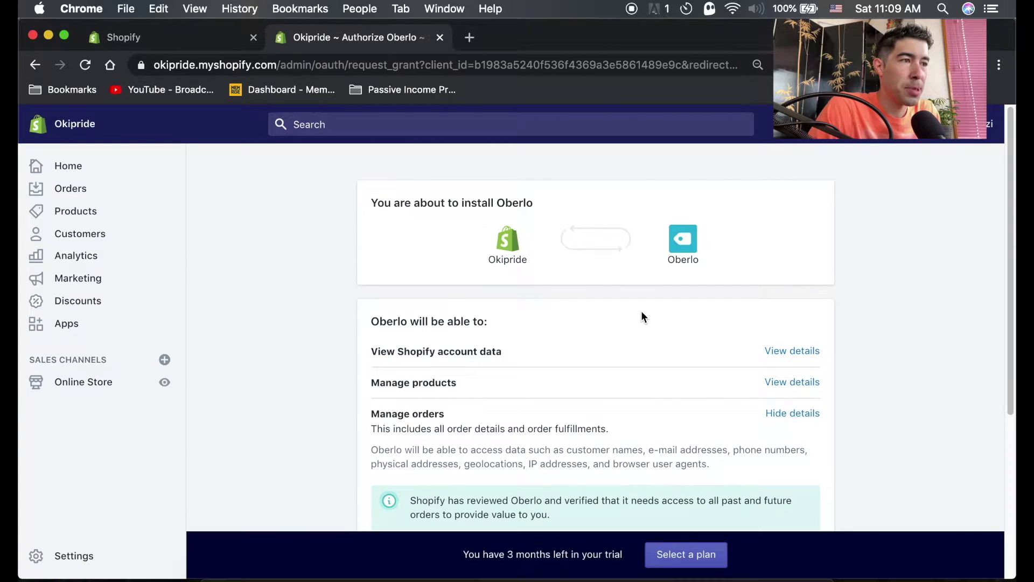
scroll(643, 316, "down", 1)
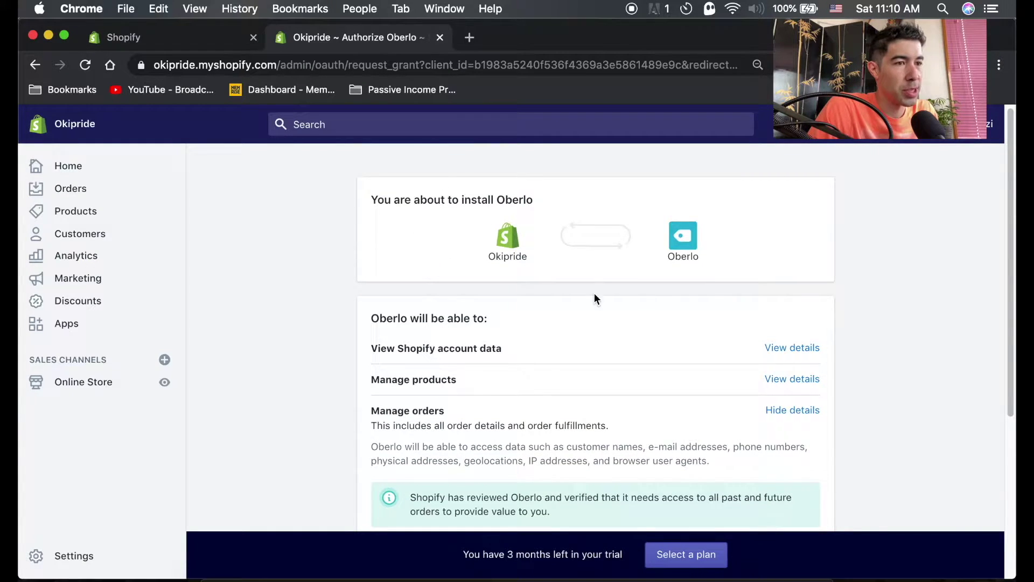
scroll(548, 313, "down", 5)
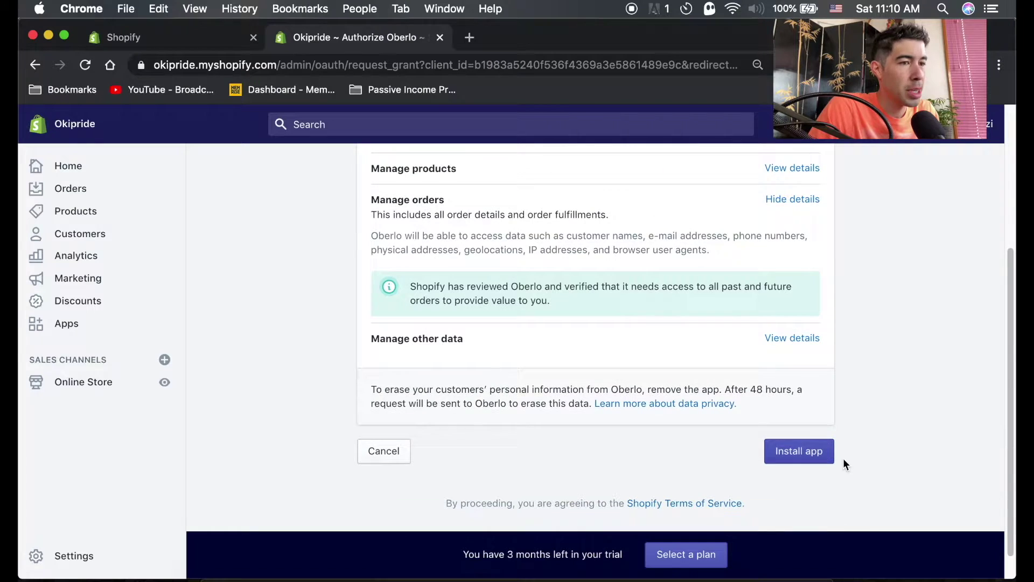
left_click(814, 457)
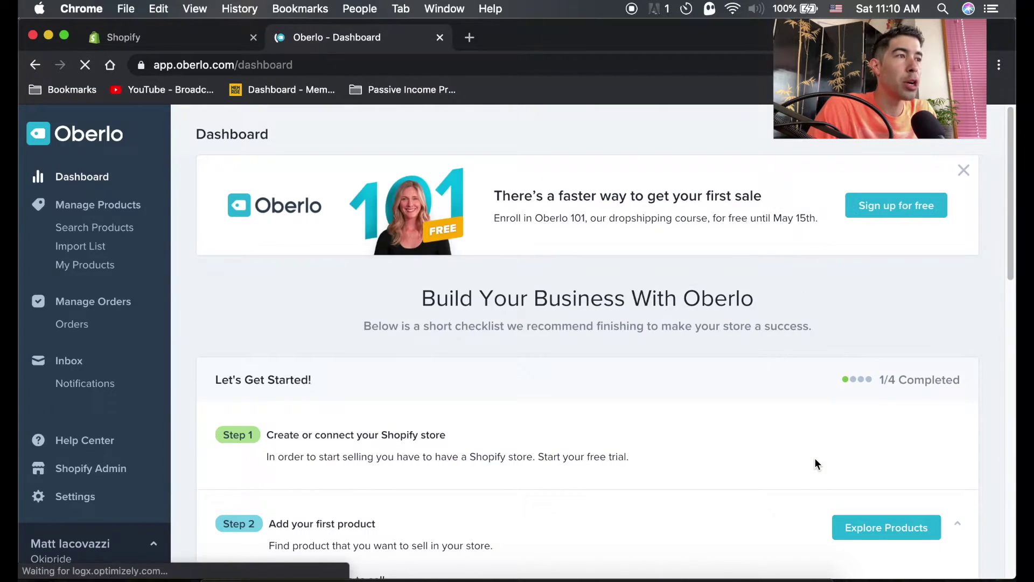
scroll(310, 349, "down", 2)
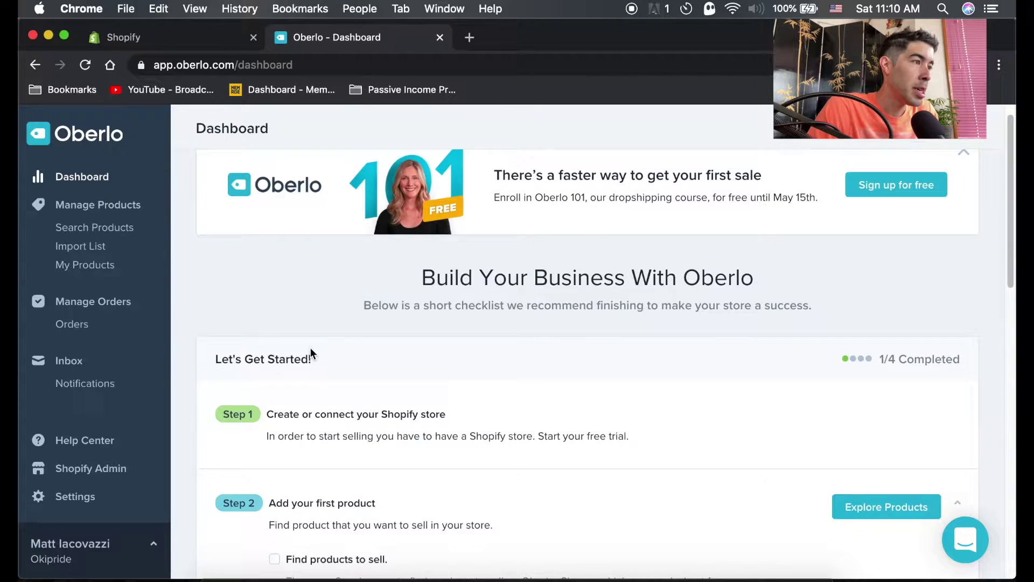
scroll(311, 353, "down", 1)
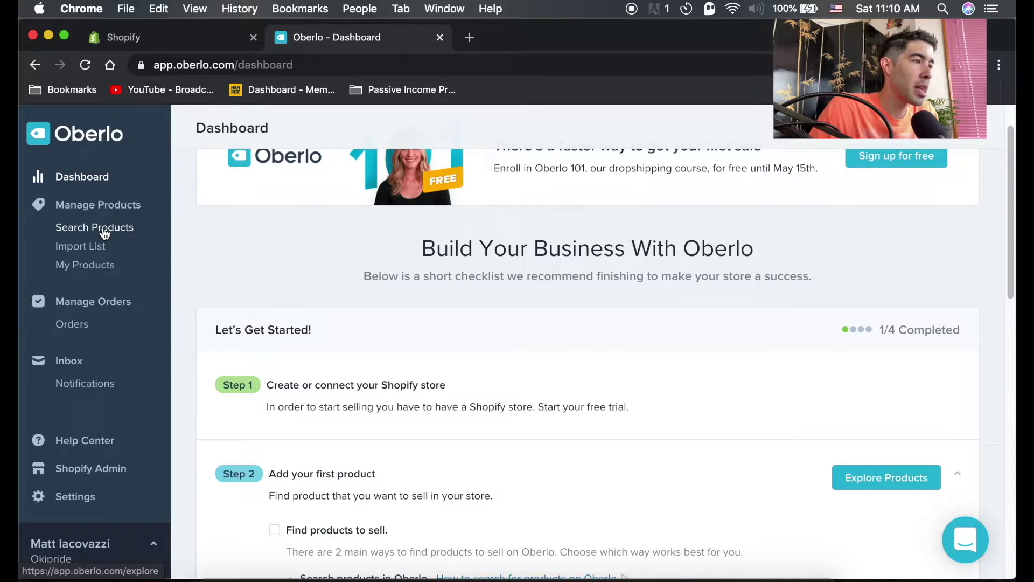
scroll(106, 259, "down", 1)
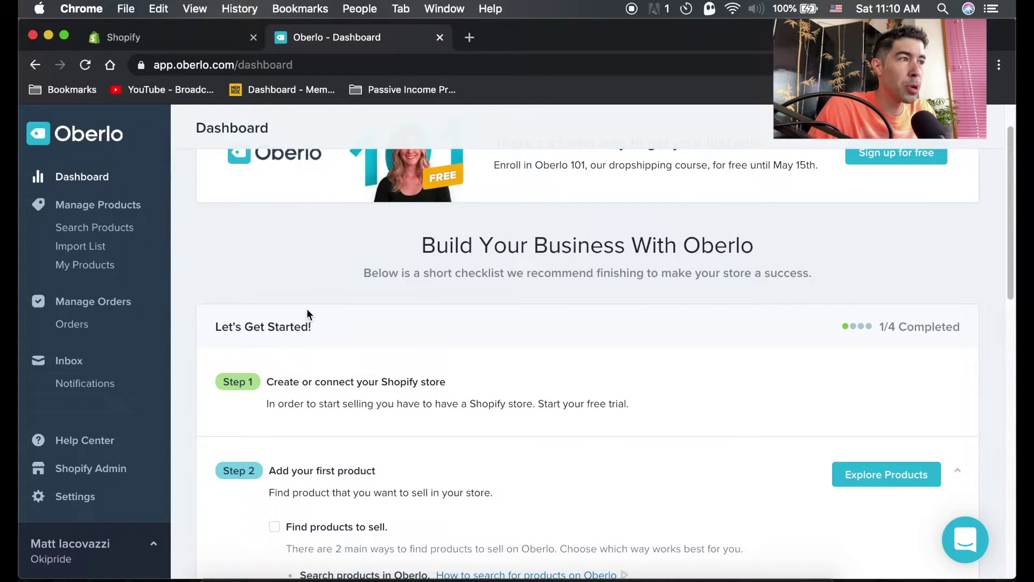
key("ctrl+shift+Tab")
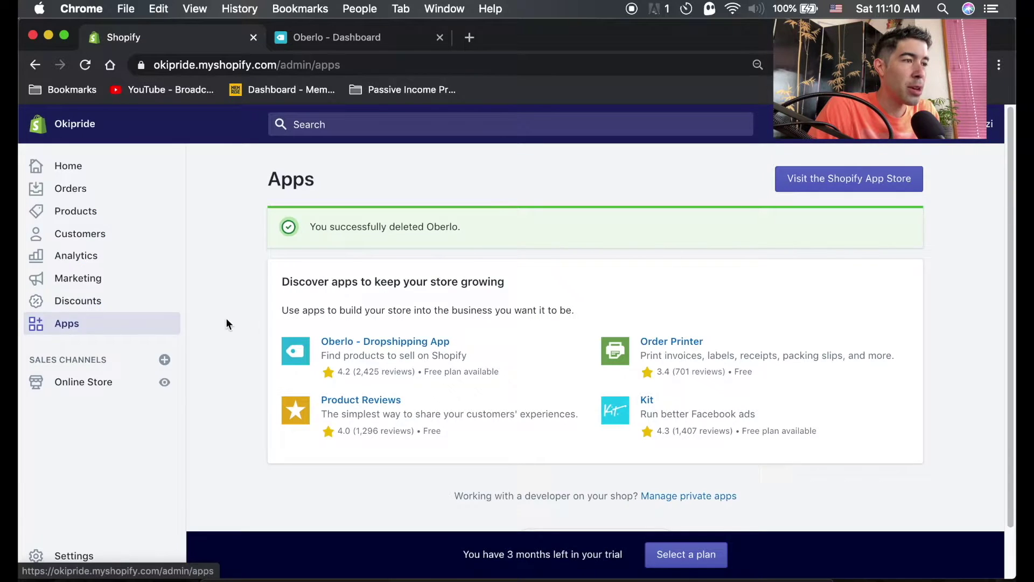
left_click(345, 44)
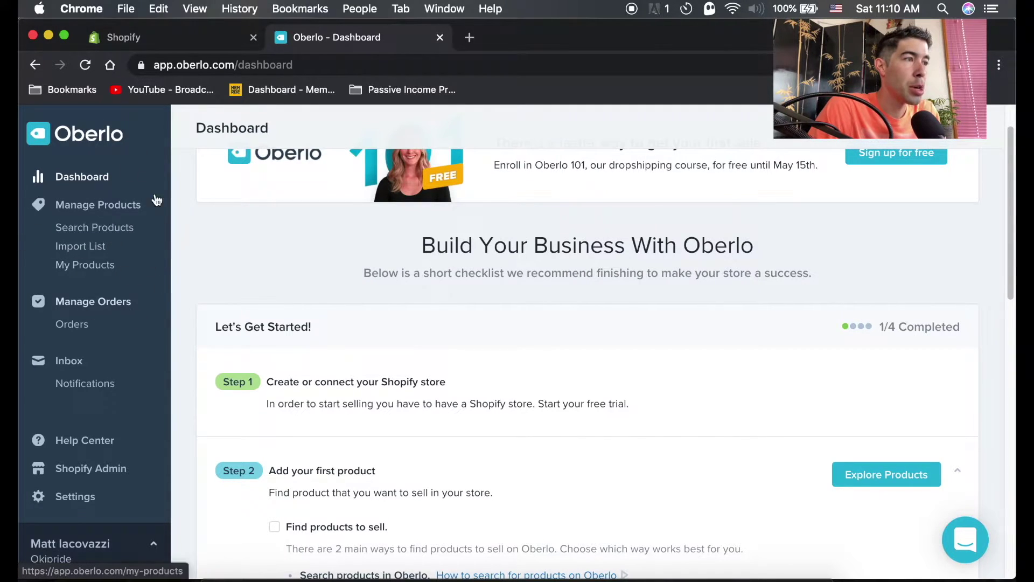
- Add the US $7.98 bamboo toothbrush from Oberlo's product search to the Import List and open it
left_click(105, 232)
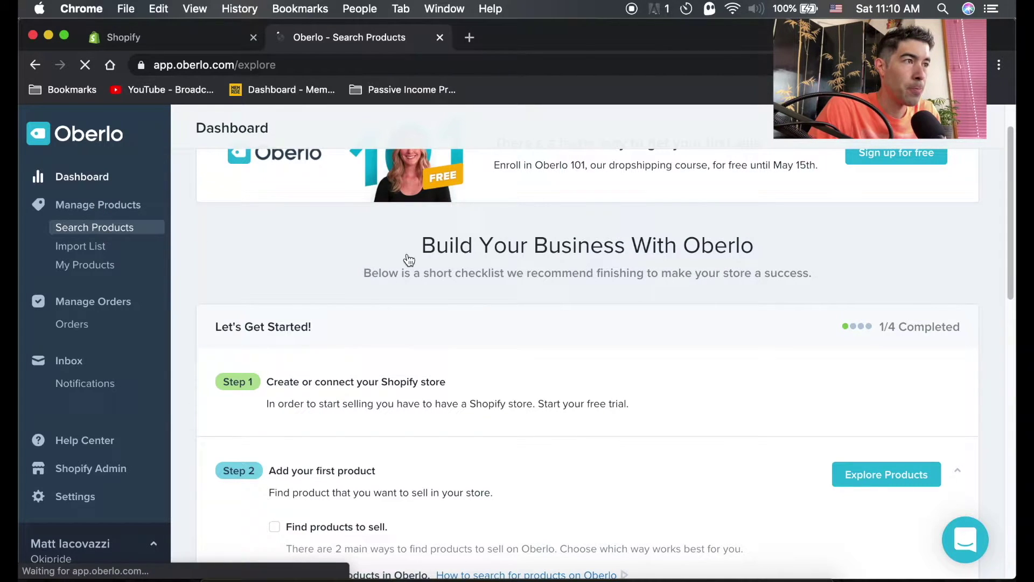
scroll(477, 266, "down", 5)
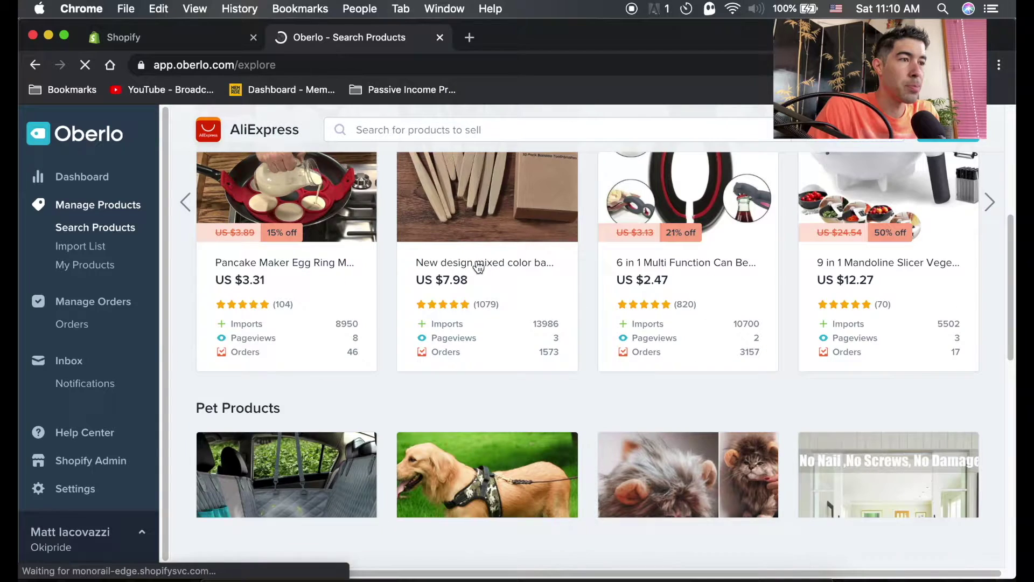
scroll(531, 338, "up", 3)
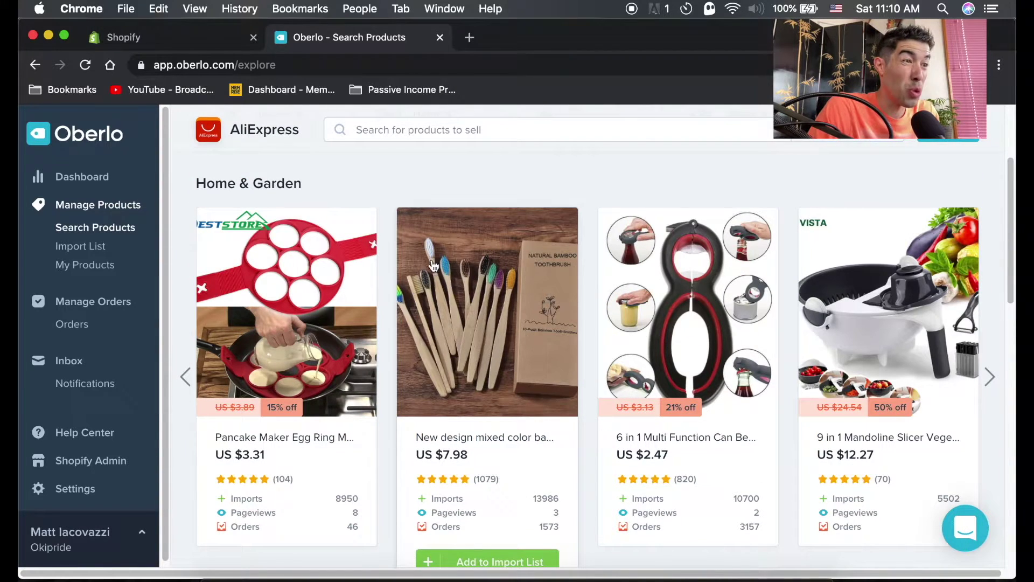
scroll(477, 383, "down", 3)
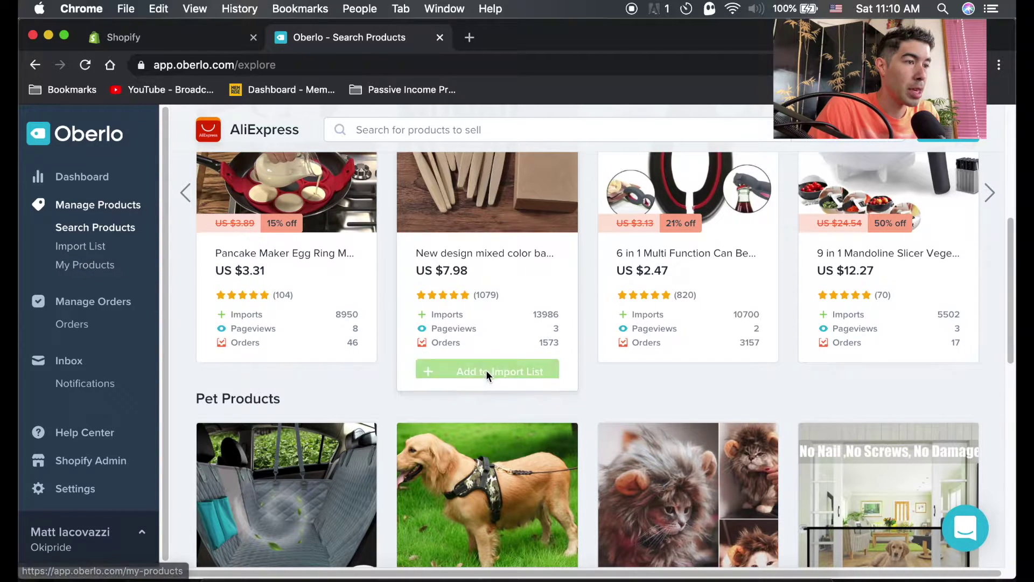
left_click(483, 379)
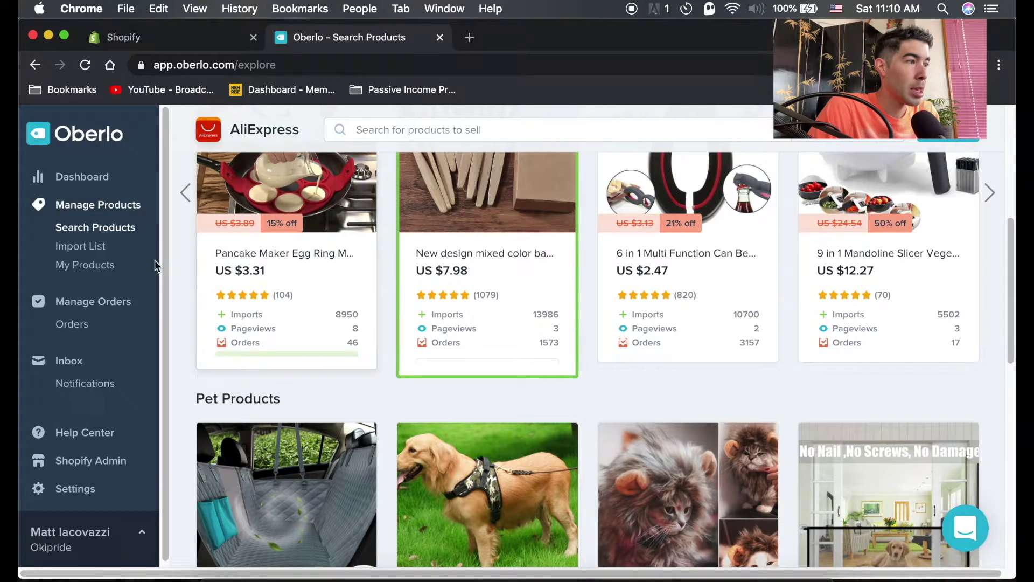
left_click(97, 249)
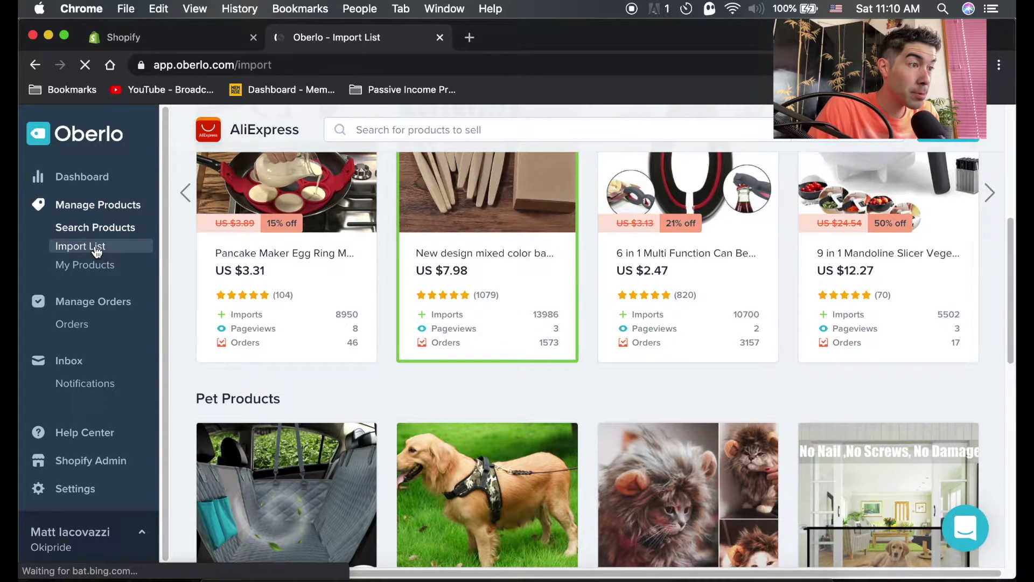
- Retitle the toothbrush product 'Wooden Eco-Friendly Toothbrush'
scroll(474, 324, "down", 1)
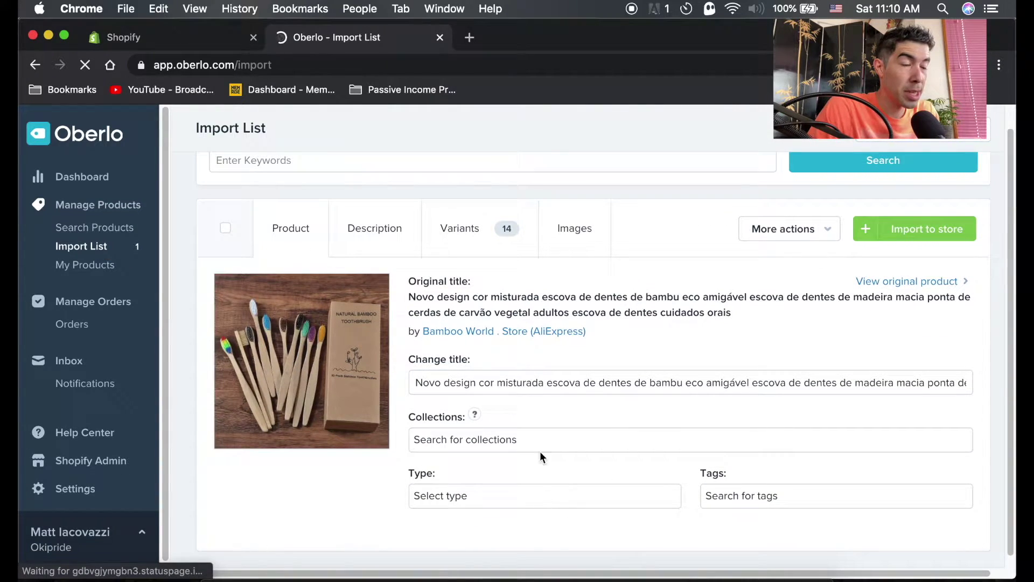
double_click(501, 380)
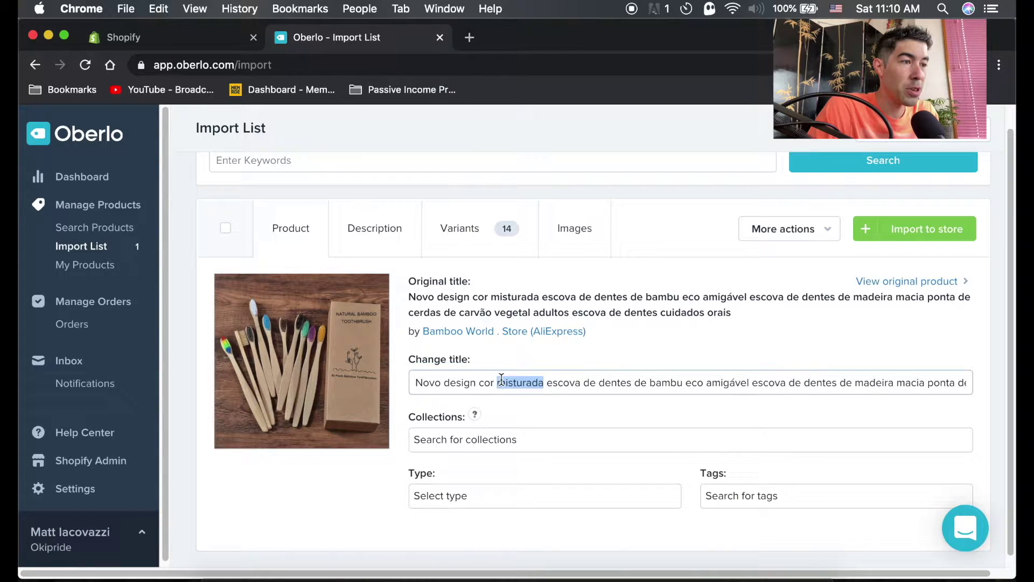
triple_click(502, 380)
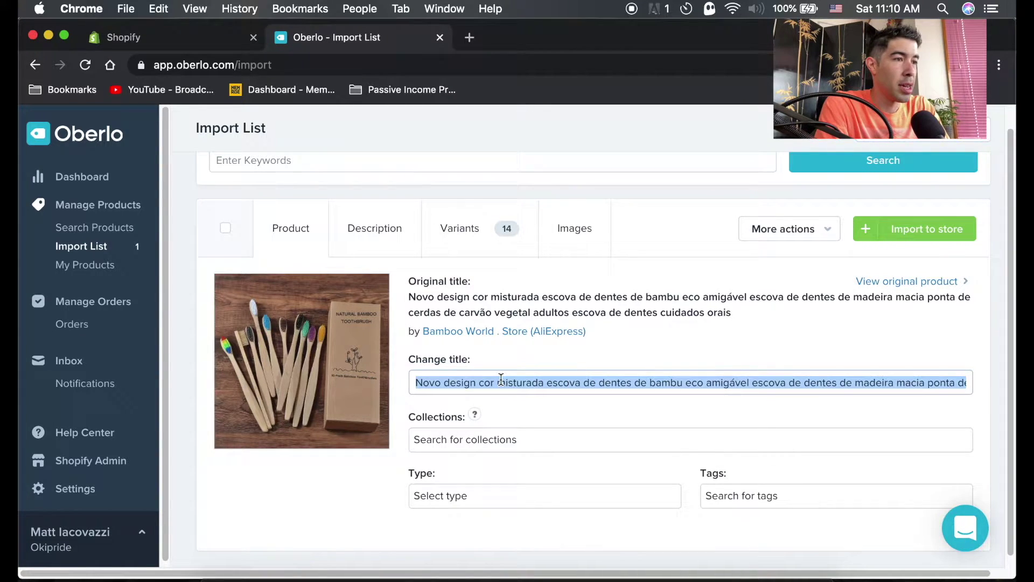
type("Wooden T")
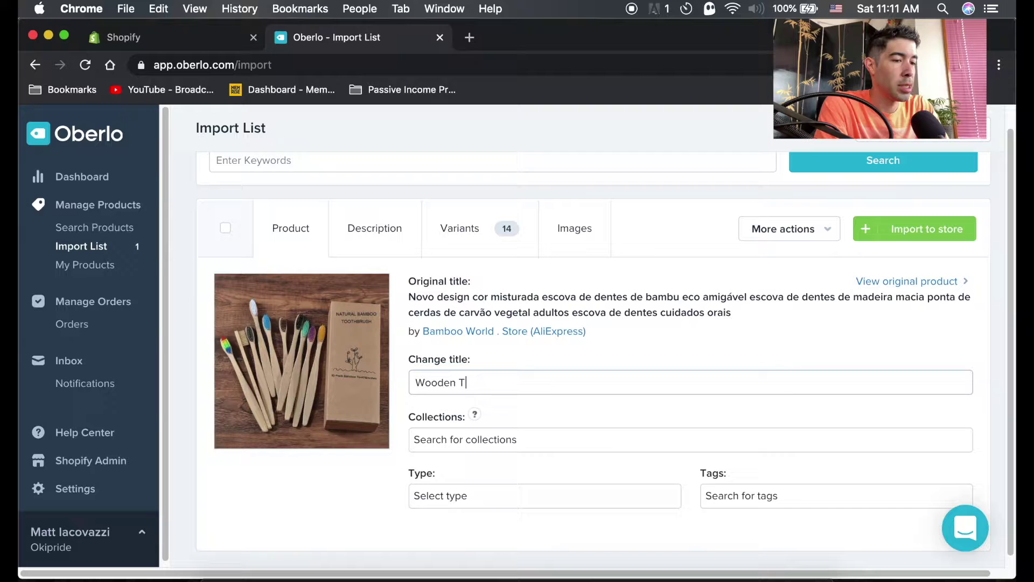
key("BackSpace")
type("Eco-Friendly Toothbrush")
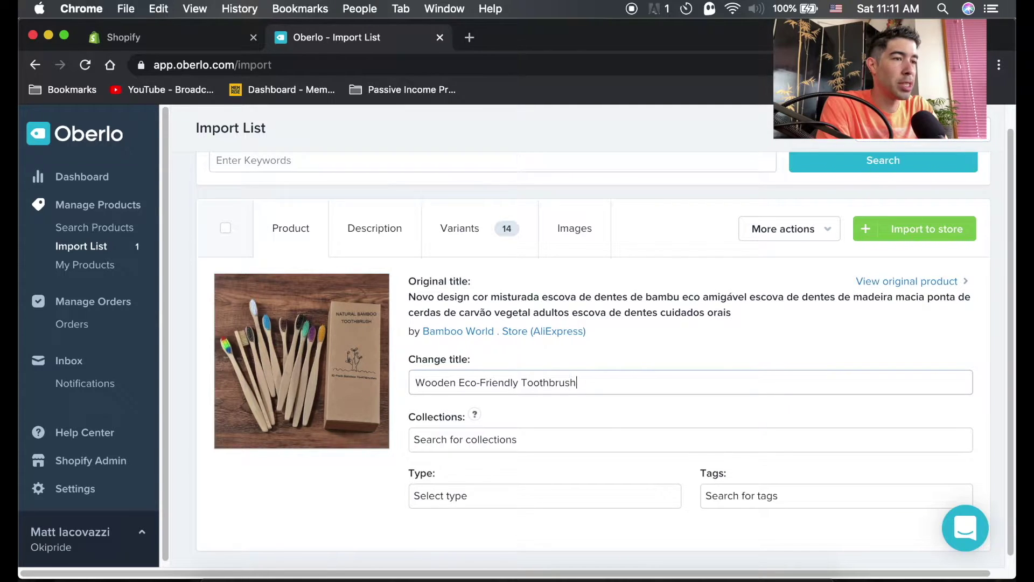
- Give the product the tag Hygiene
left_click(770, 496)
type("thooth")
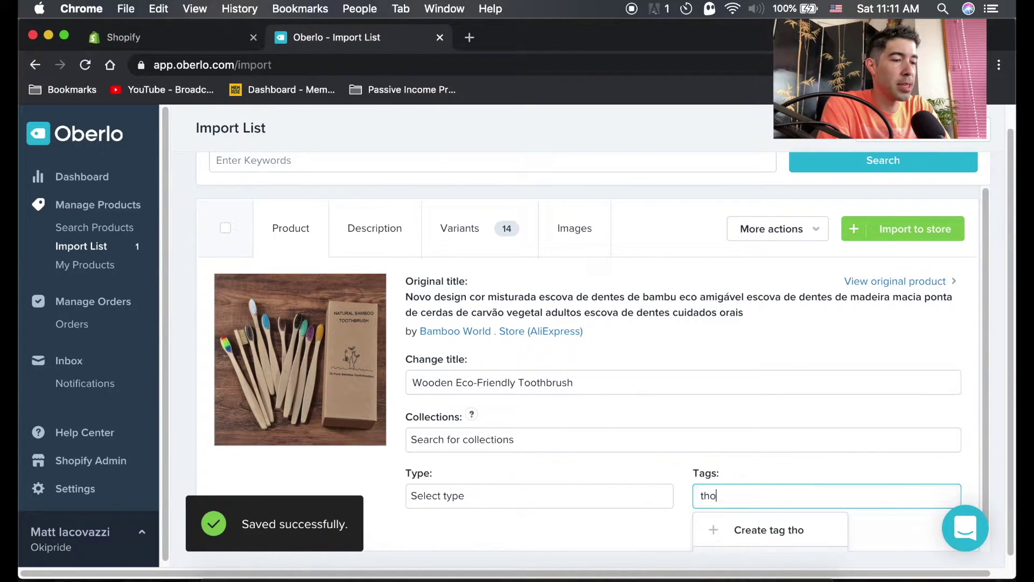
key("BackSpace")
key("BackSpace")
key("BackSpace")
key("BackSpace")
key("BackSpace")
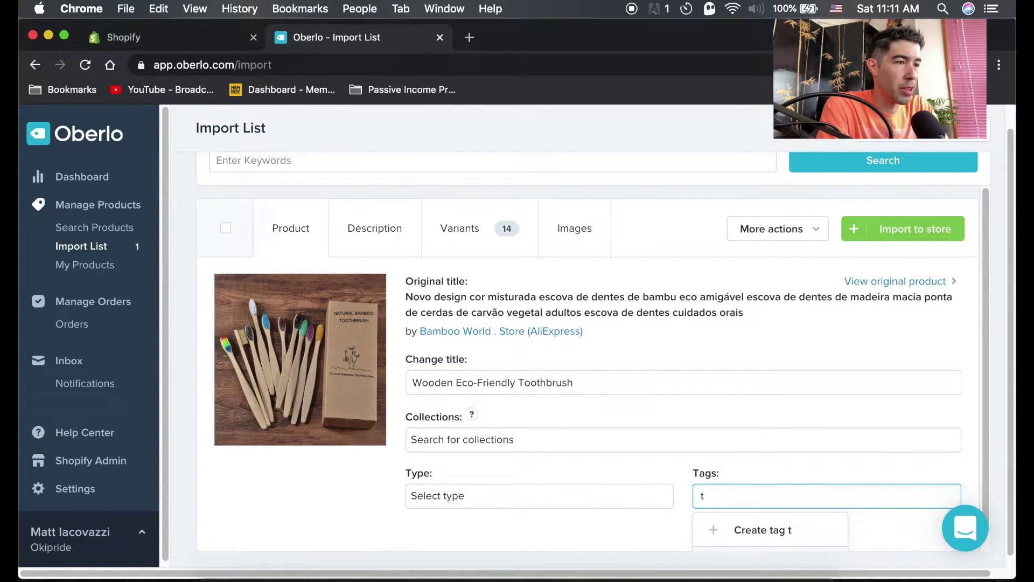
type("ooth")
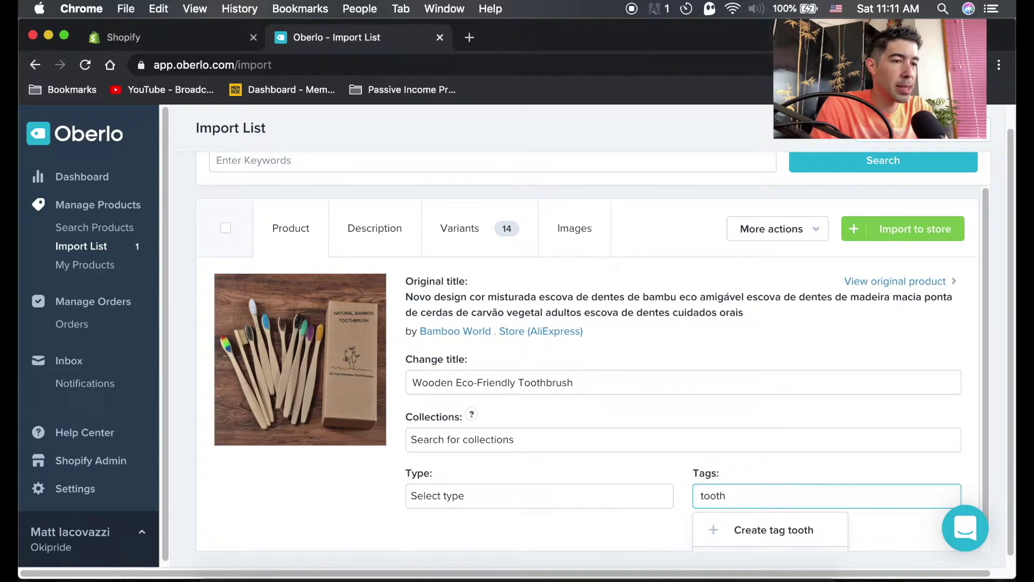
key("BackSpace")
key("BackSpace")
key("BackSpace")
key("BackSpace")
key("BackSpace")
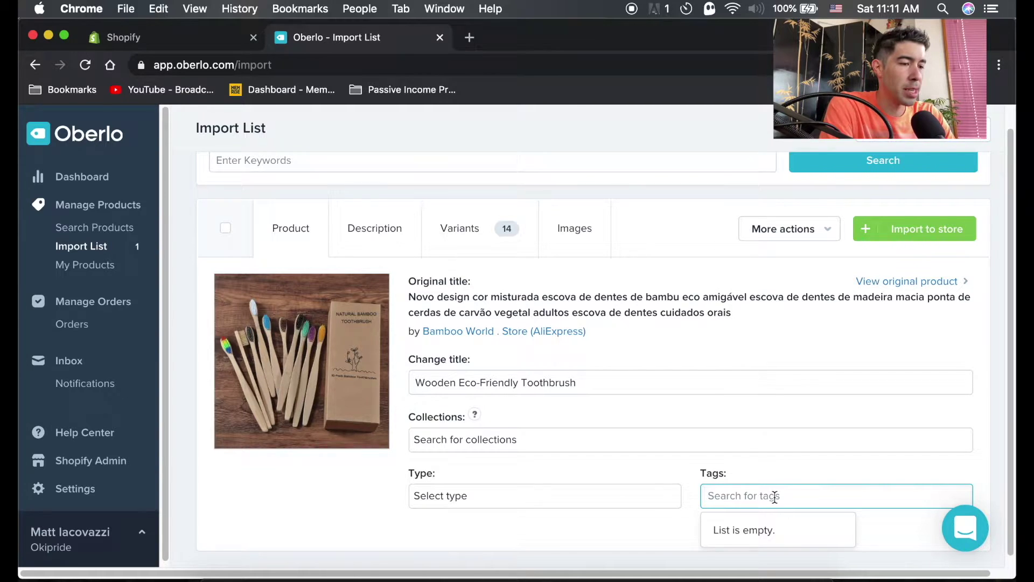
type("Hygiene")
key("Return")
- Review the Description, Variants and Images tabs, then import the toothbrush to the store
scroll(557, 519, "down", 1)
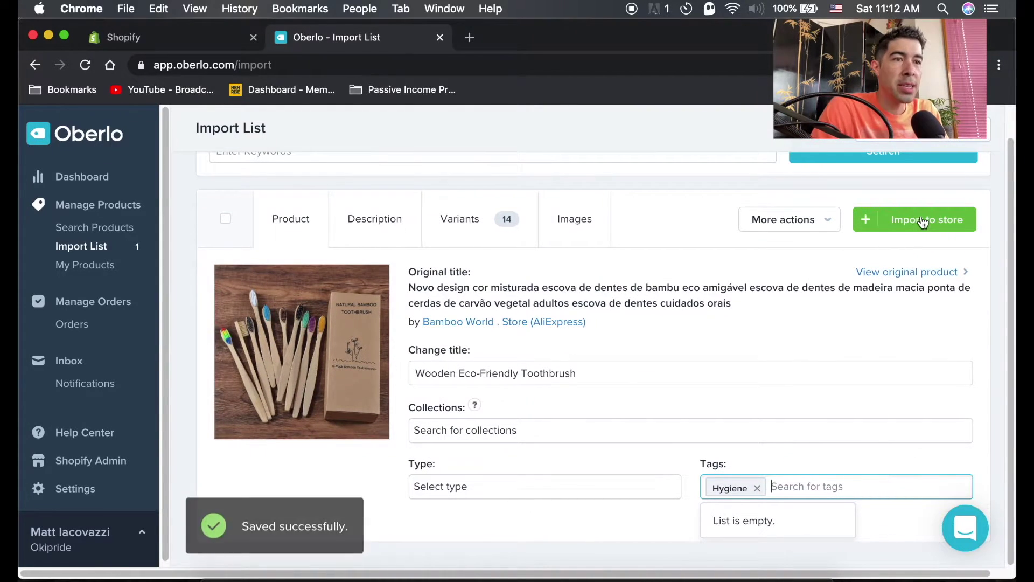
left_click(397, 227)
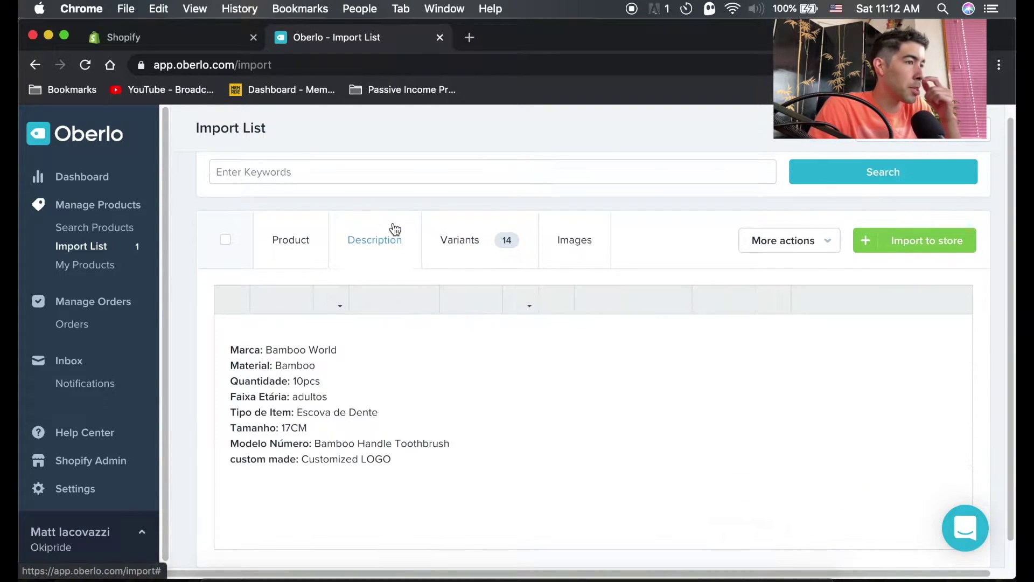
left_click(458, 244)
scroll(335, 352, "down", 2)
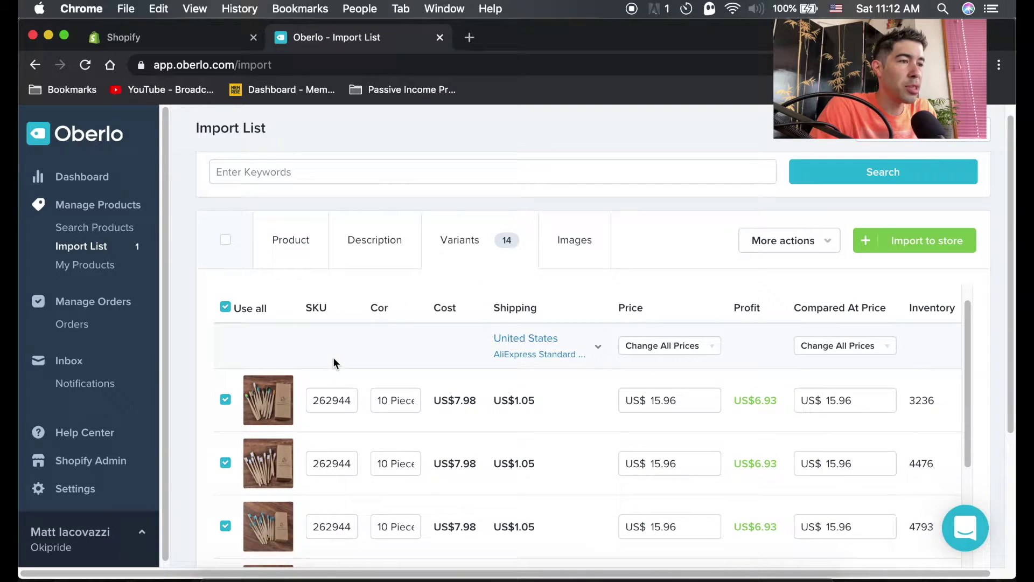
scroll(256, 374, "down", 1)
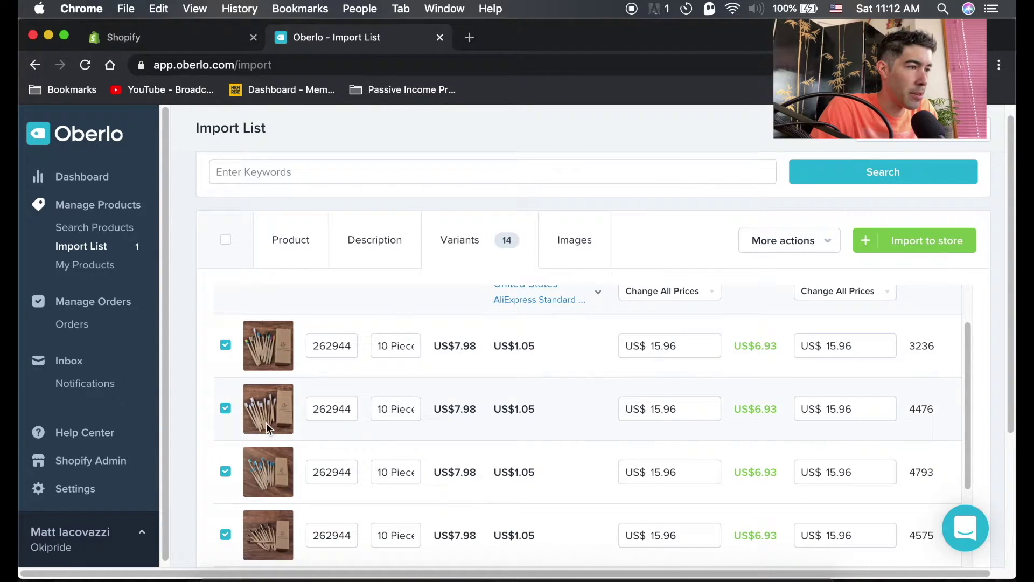
scroll(469, 404, "up", 2)
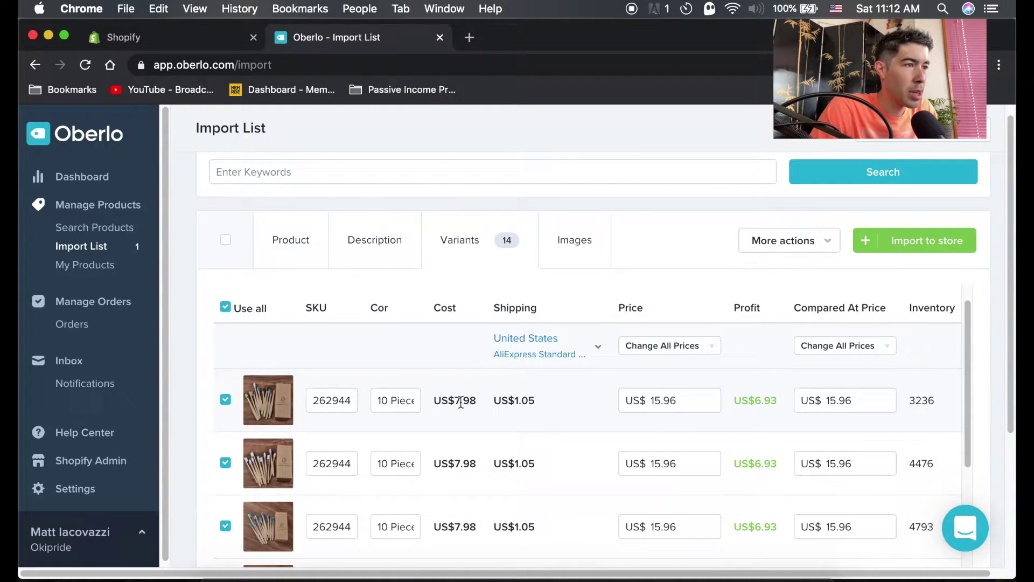
left_click(574, 251)
scroll(552, 281, "down", 10)
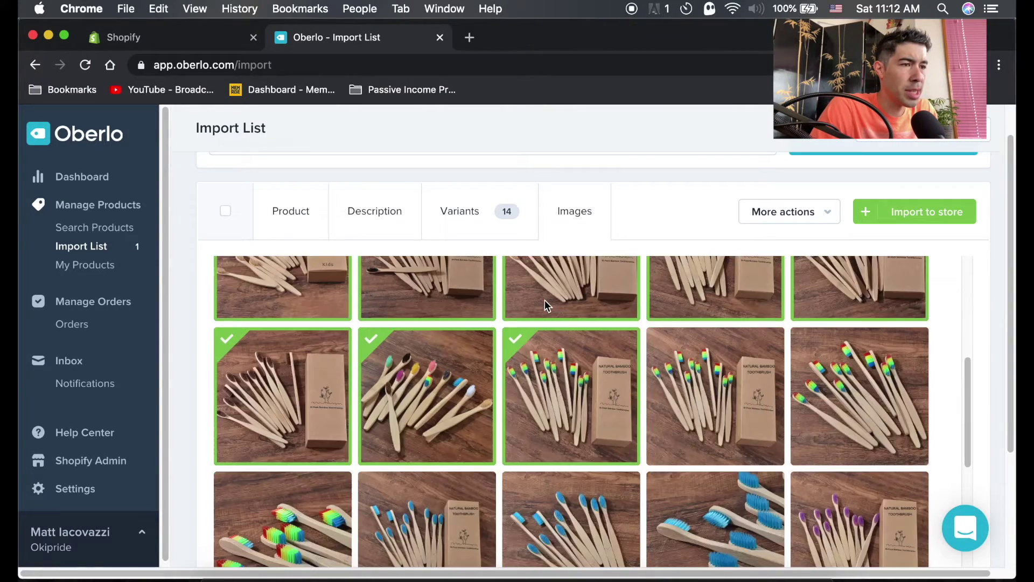
scroll(545, 302, "up", 10)
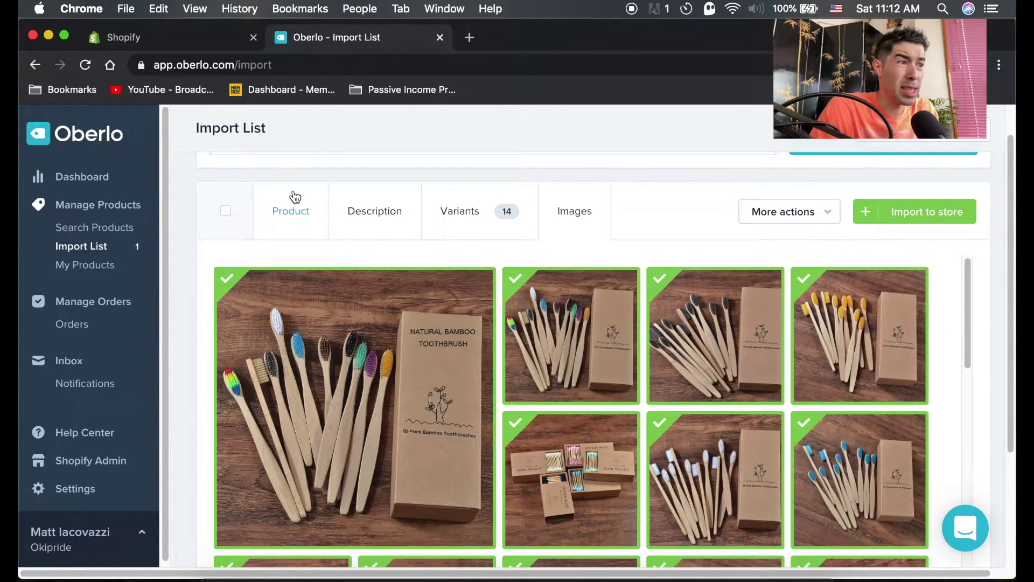
left_click(292, 211)
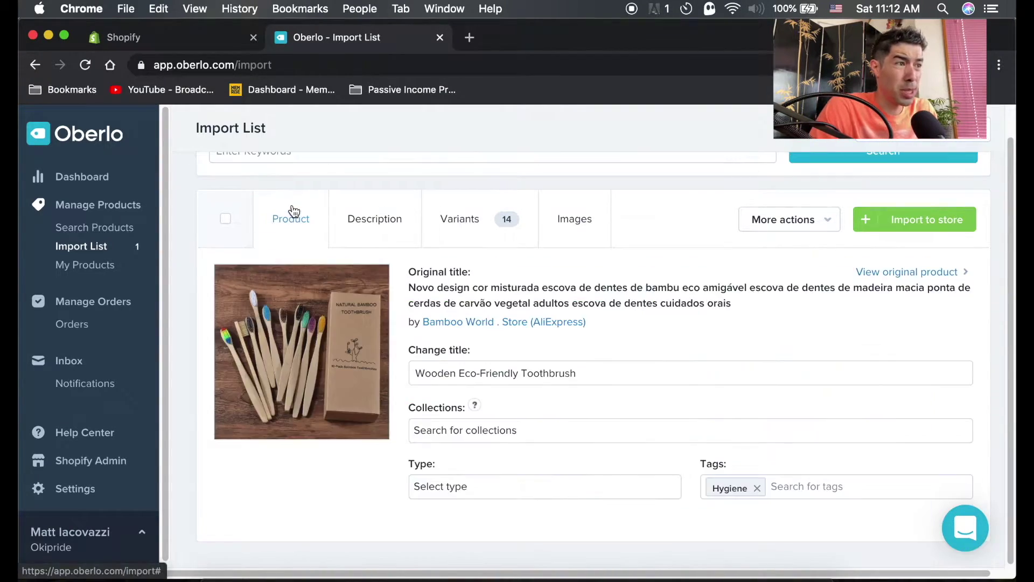
left_click(936, 226)
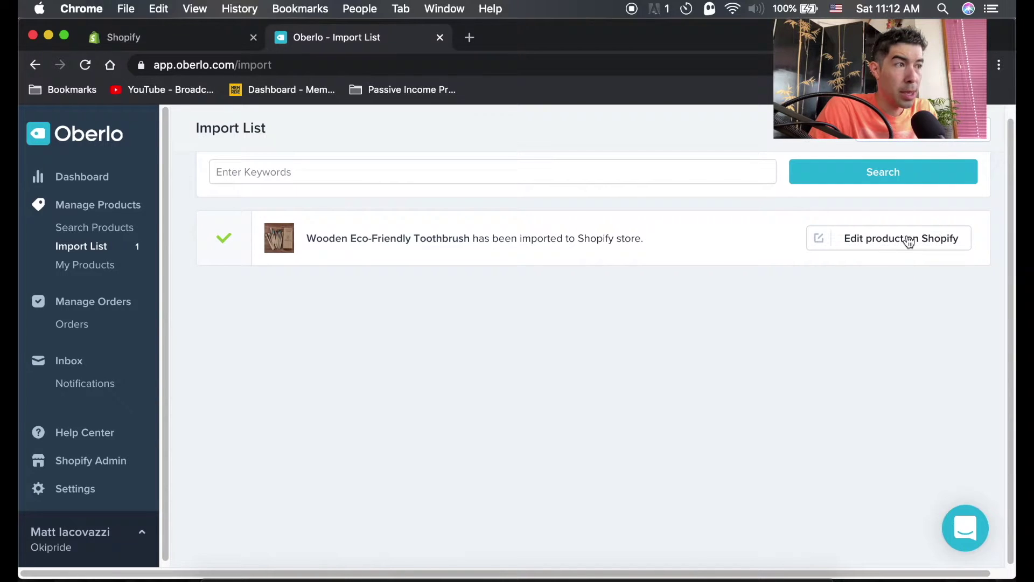
left_click(189, 38)
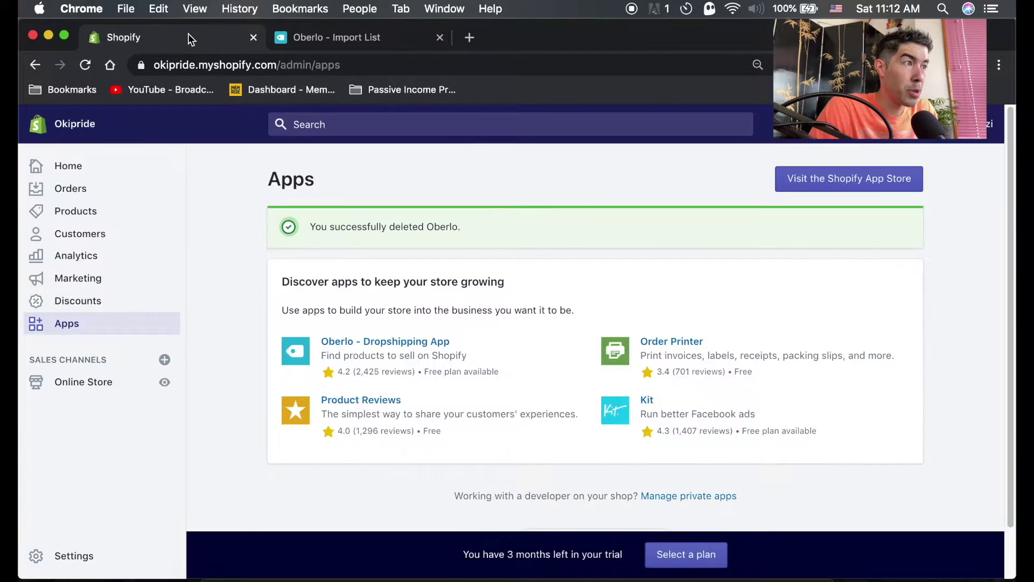
left_click(82, 214)
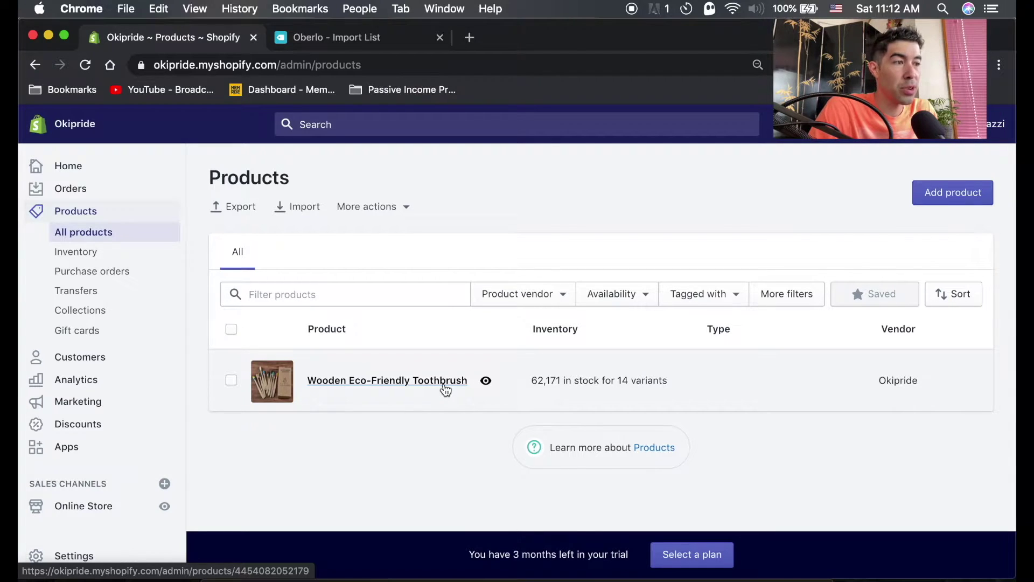
key("ctrl+Tab")
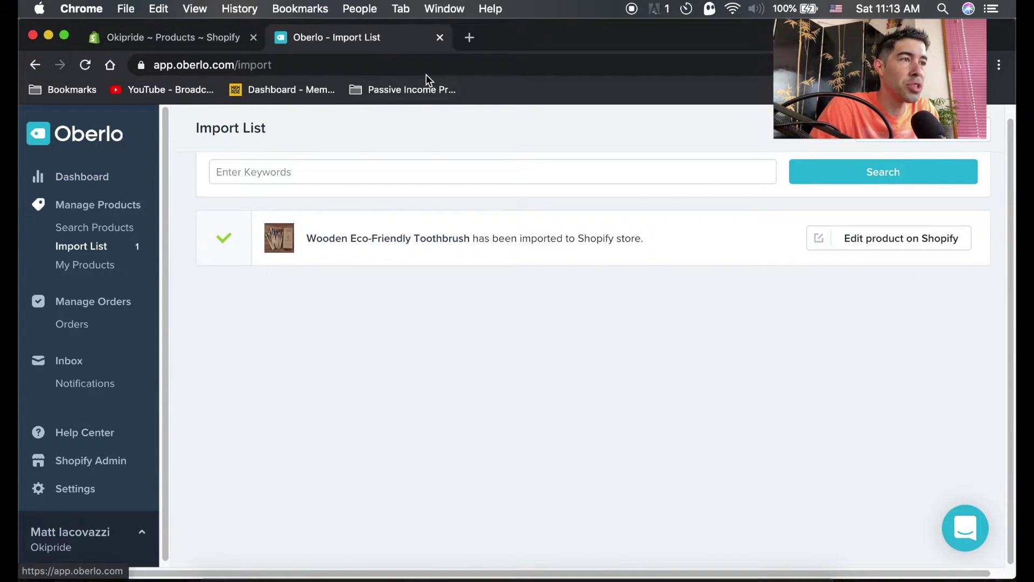
- In a new tab, search Google for 'chrome extension store' and open the Chrome Web Store result
left_click(468, 38)
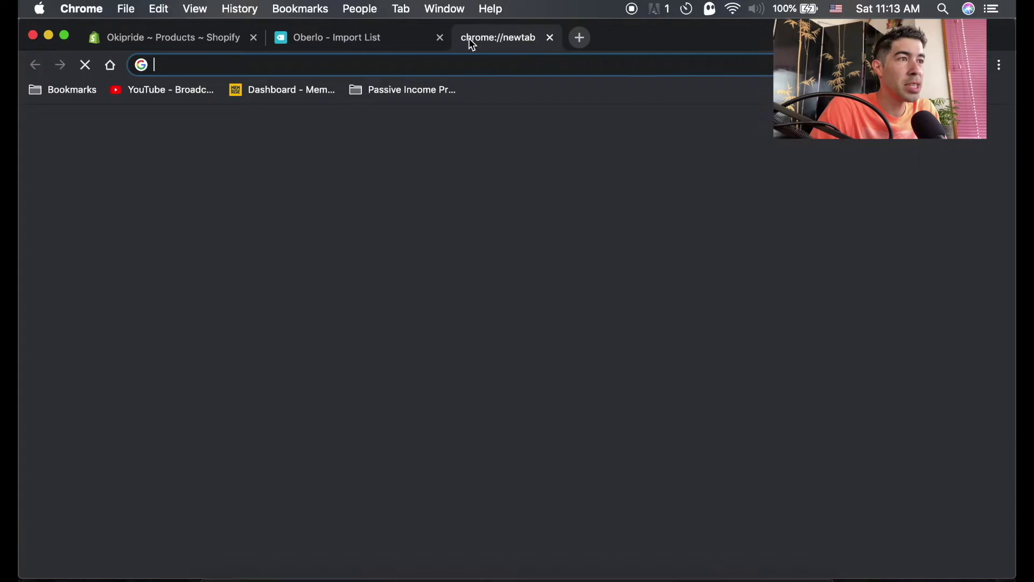
left_click(1000, 66)
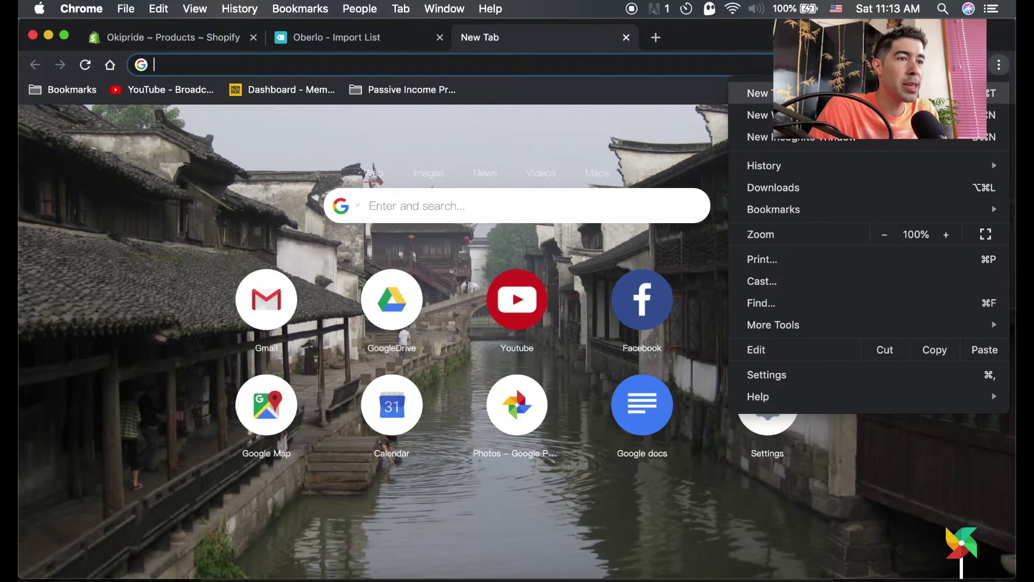
key("super+w")
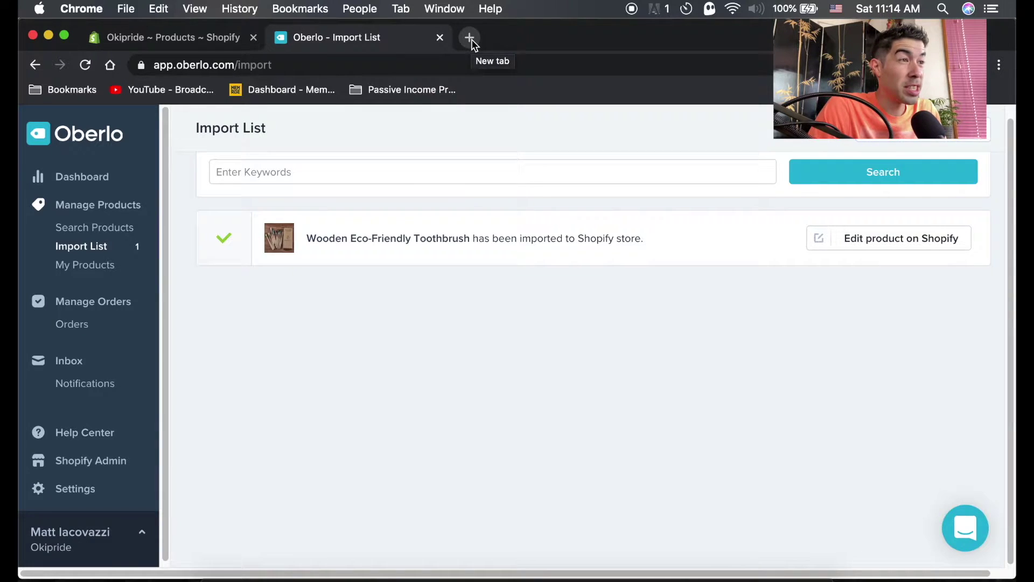
left_click(469, 38)
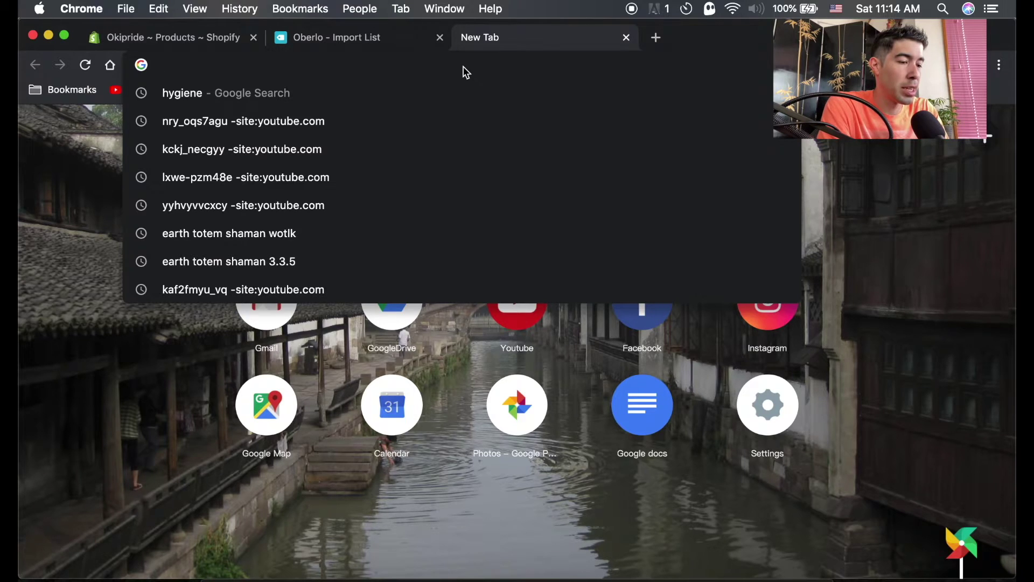
type("chrome ")
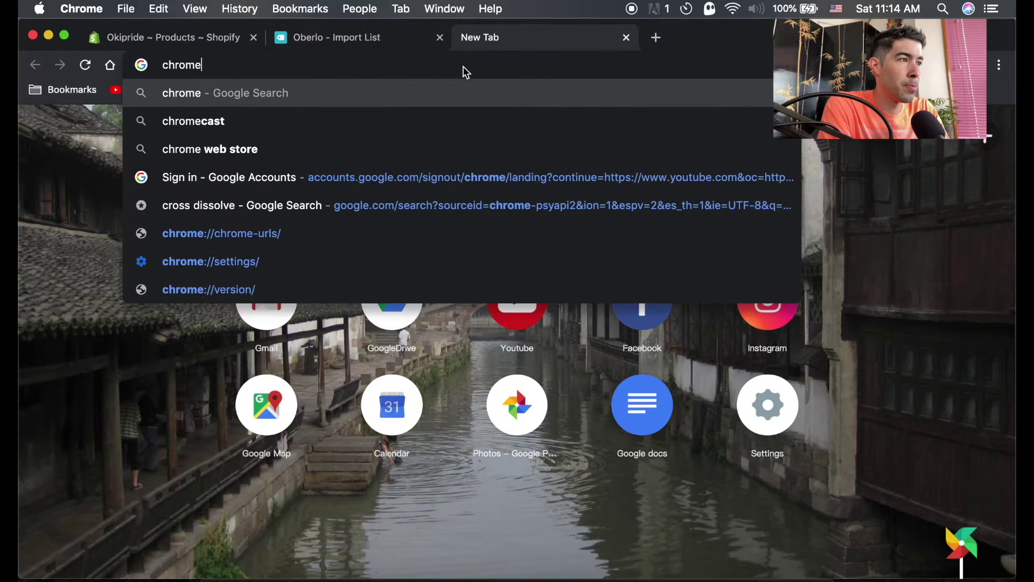
type("exte")
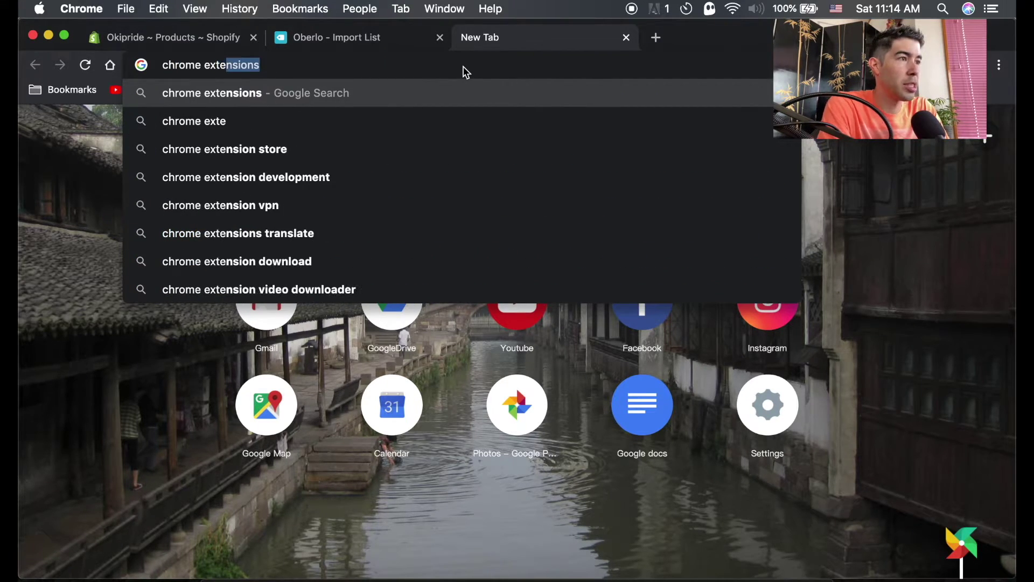
key("Down")
key("Down")
key("Return")
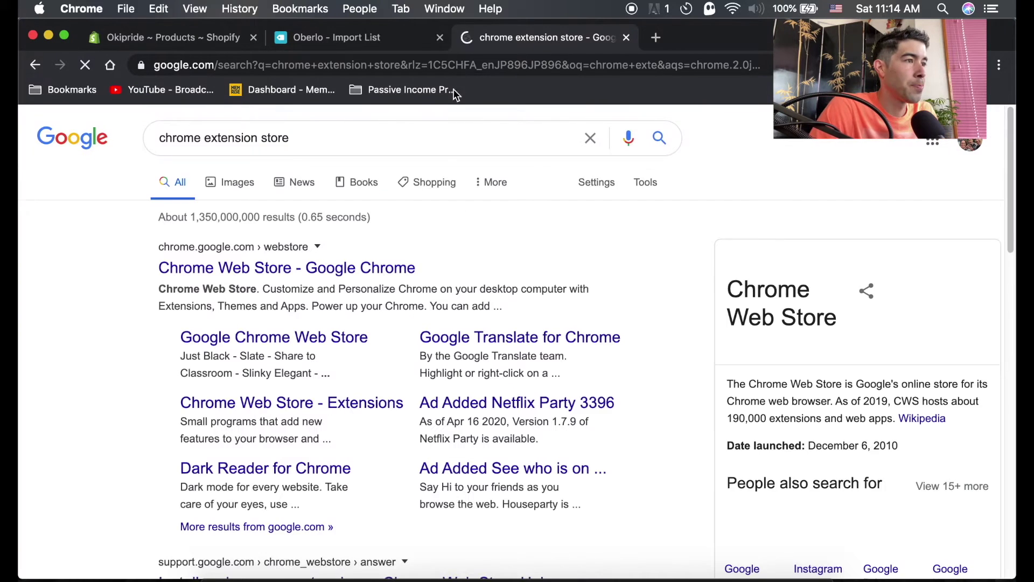
left_click(305, 272)
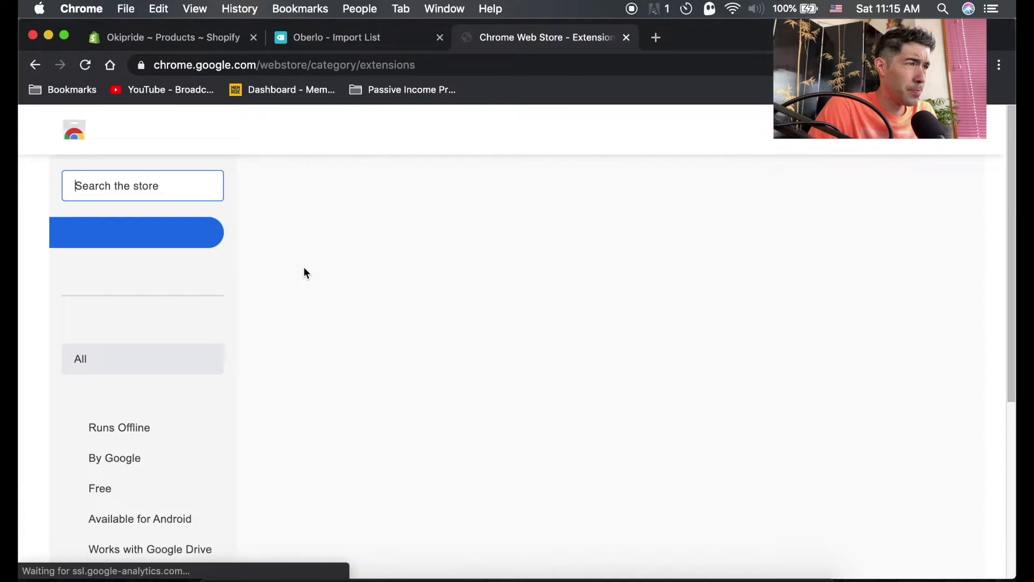
- Install the Oberlo - Aliexpress.com Product Importer extension via an 'oberlo' search and close its welcome tab
left_click(142, 180)
type("oberlo")
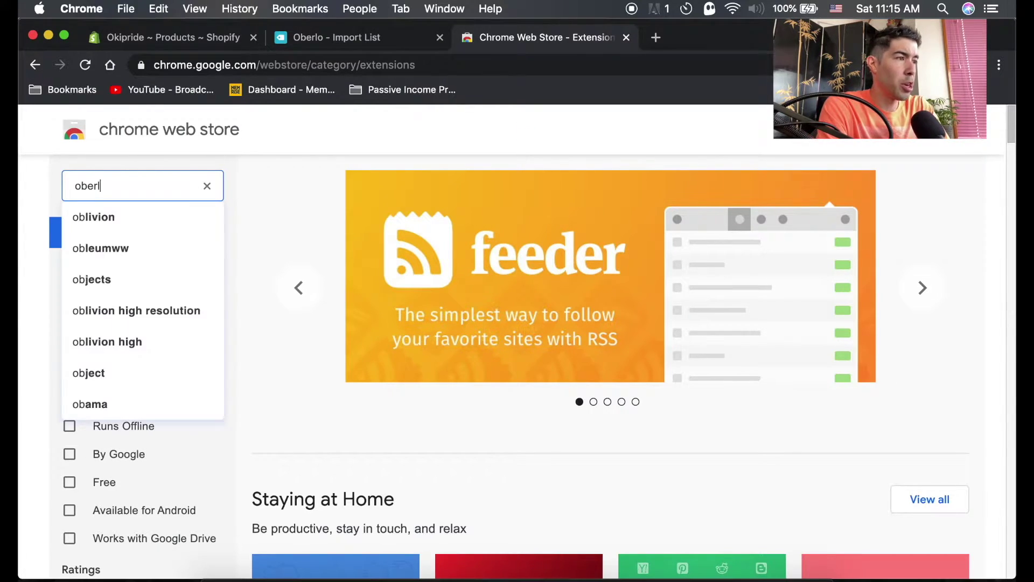
left_click(119, 215)
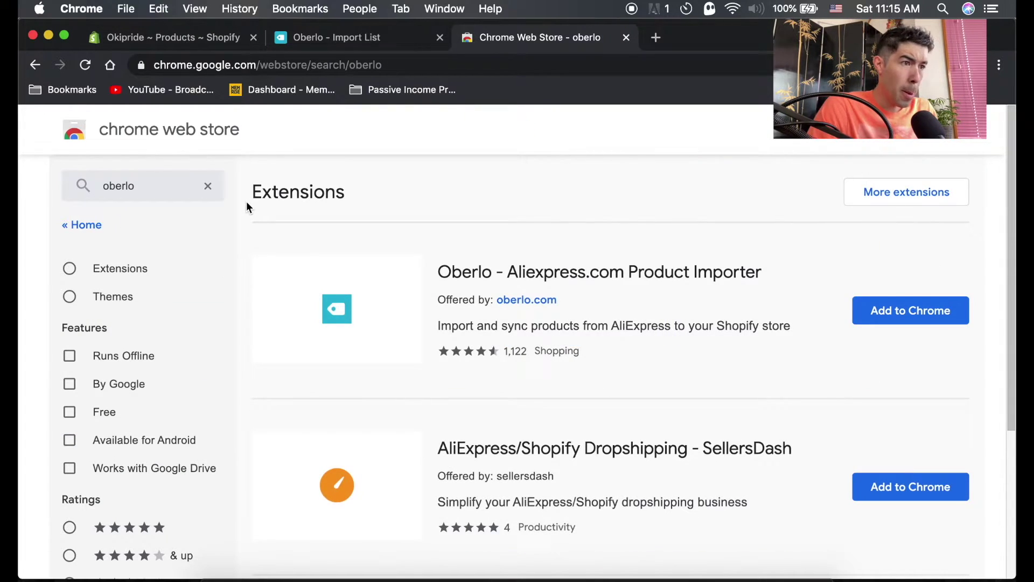
left_click(911, 322)
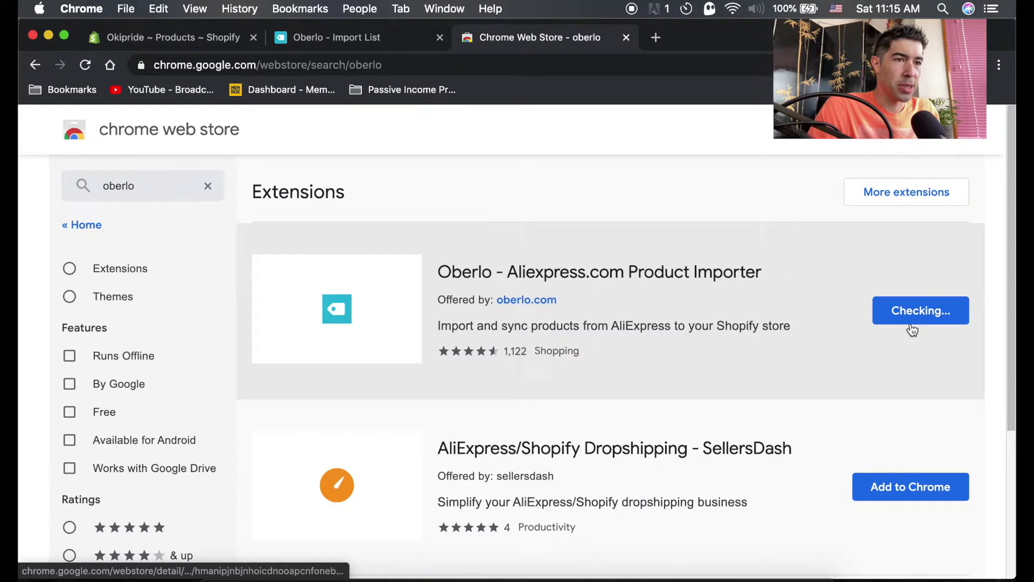
left_click(649, 283)
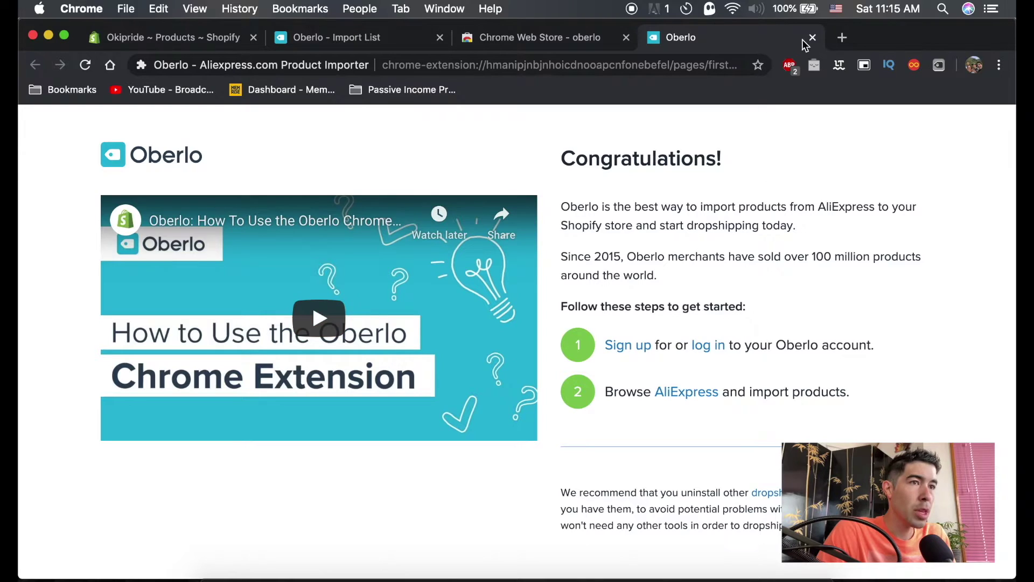
left_click(813, 38)
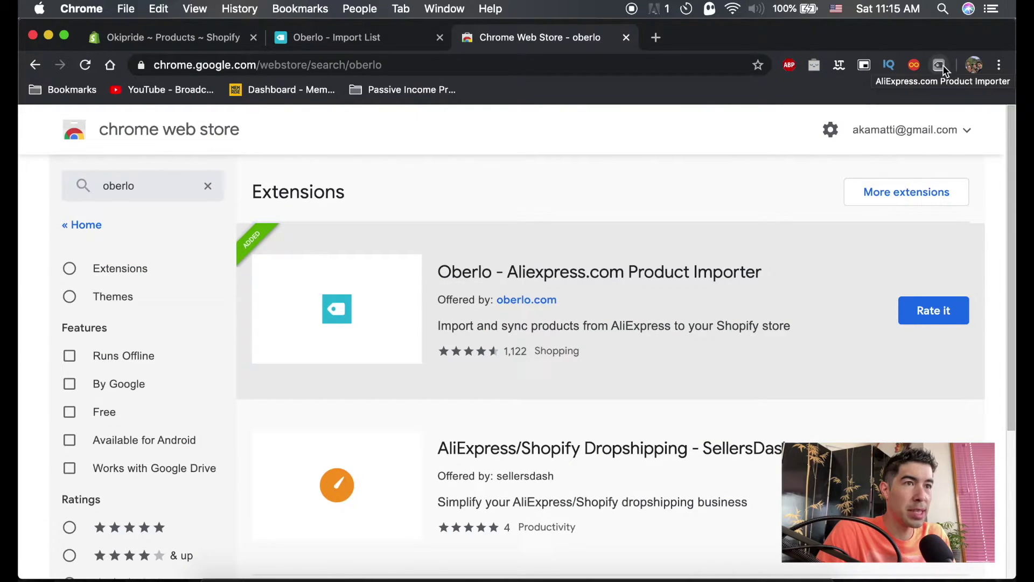
- Replace the address with 'aliexp' to load the aliexpress.com home page
left_click(537, 67)
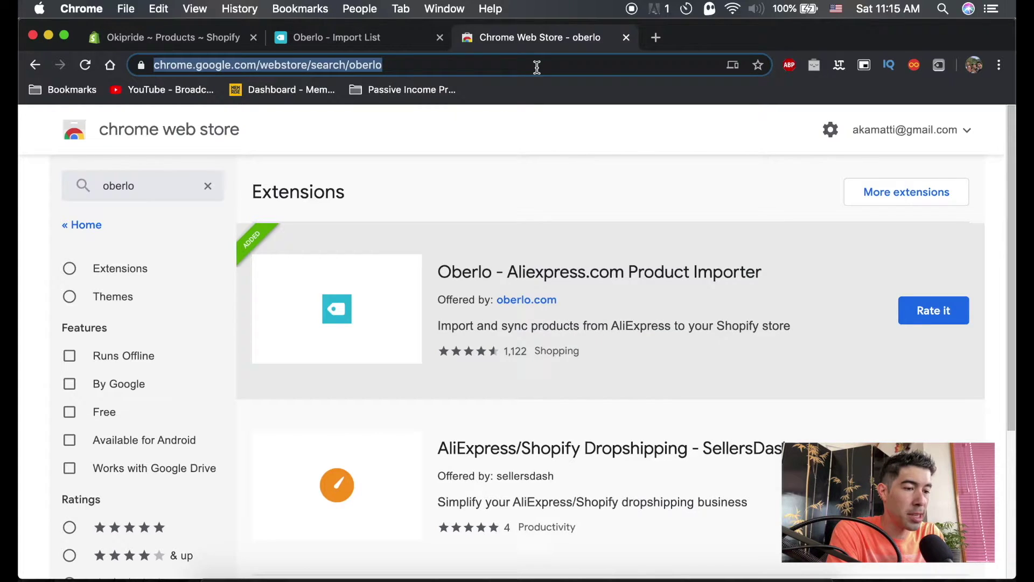
type("aliexp")
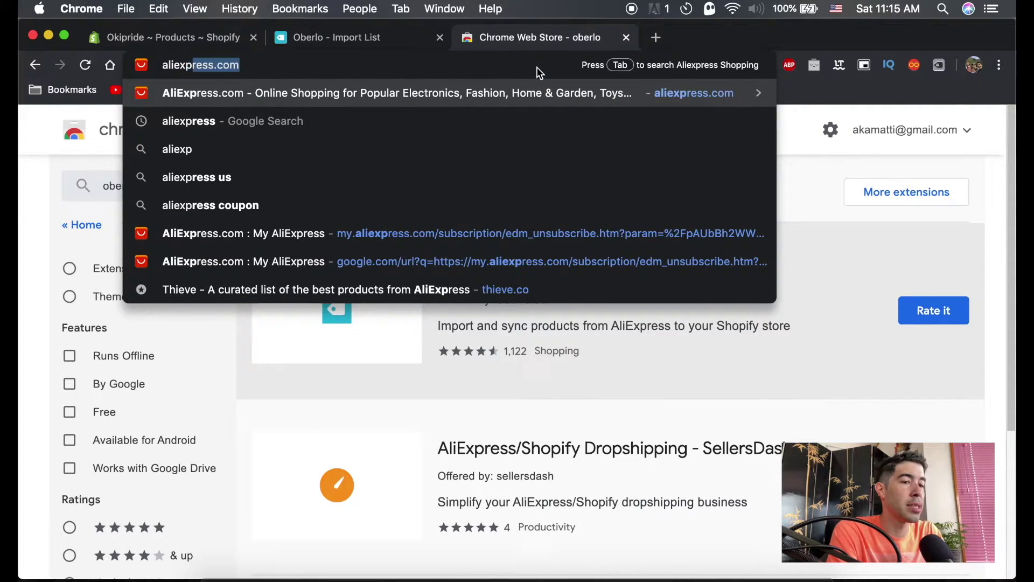
key("Return")
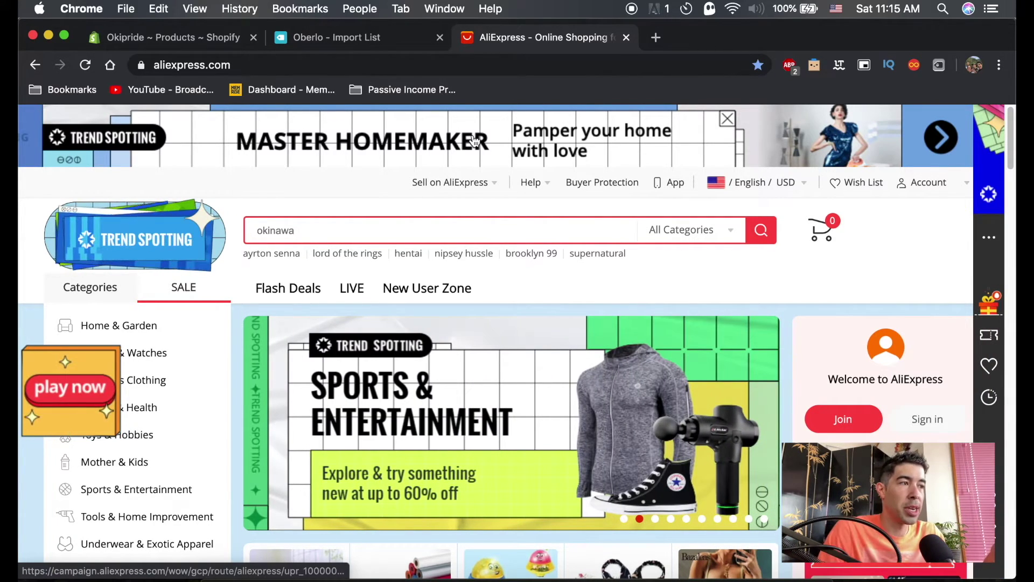
scroll(377, 216, "down", 3)
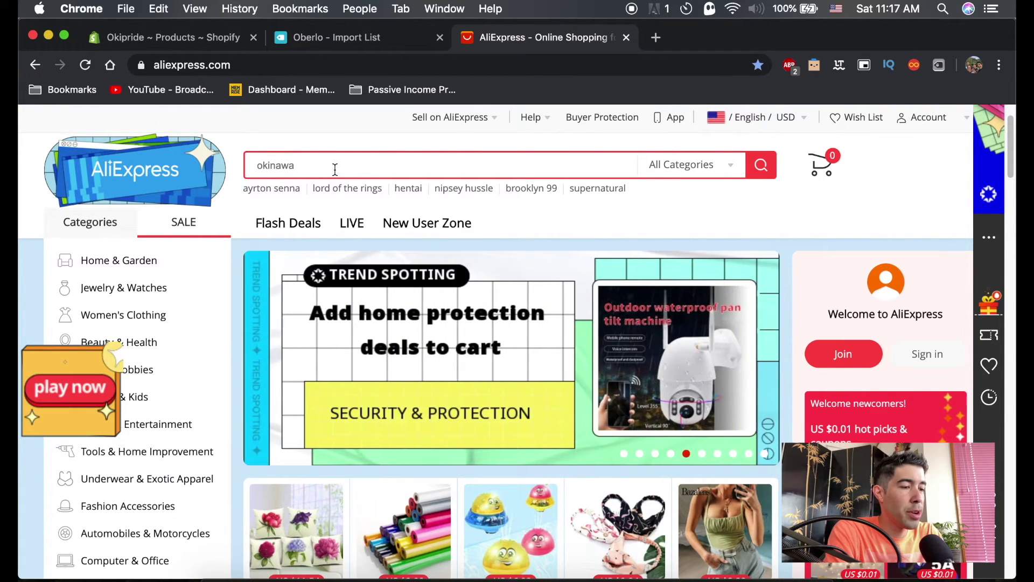
- Search AliExpress for 'swimsuit', fixing the typo, to list 346,834 products
type("switsui")
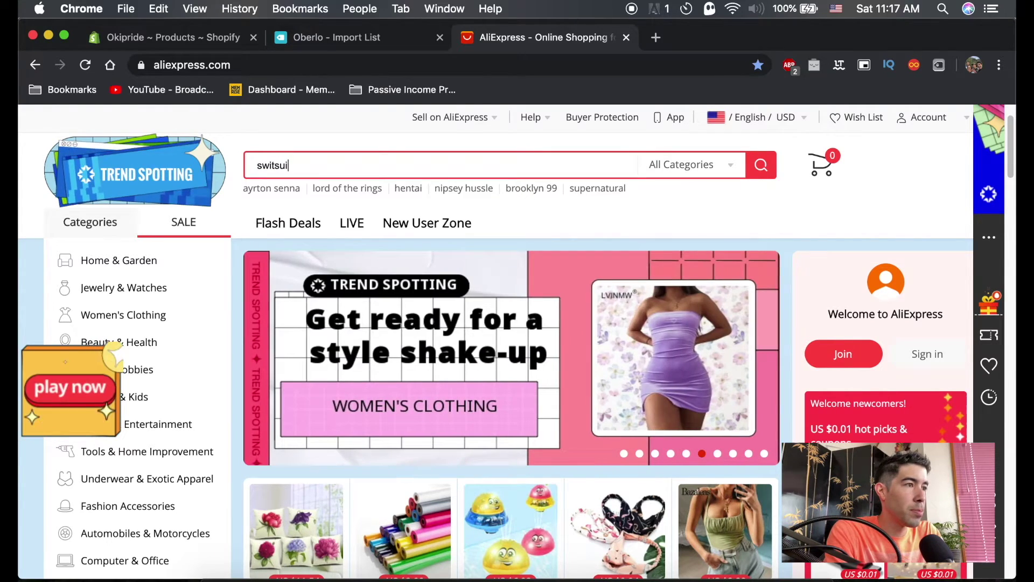
key("BackSpace")
key("BackSpace")
type("msuit")
key("Return")
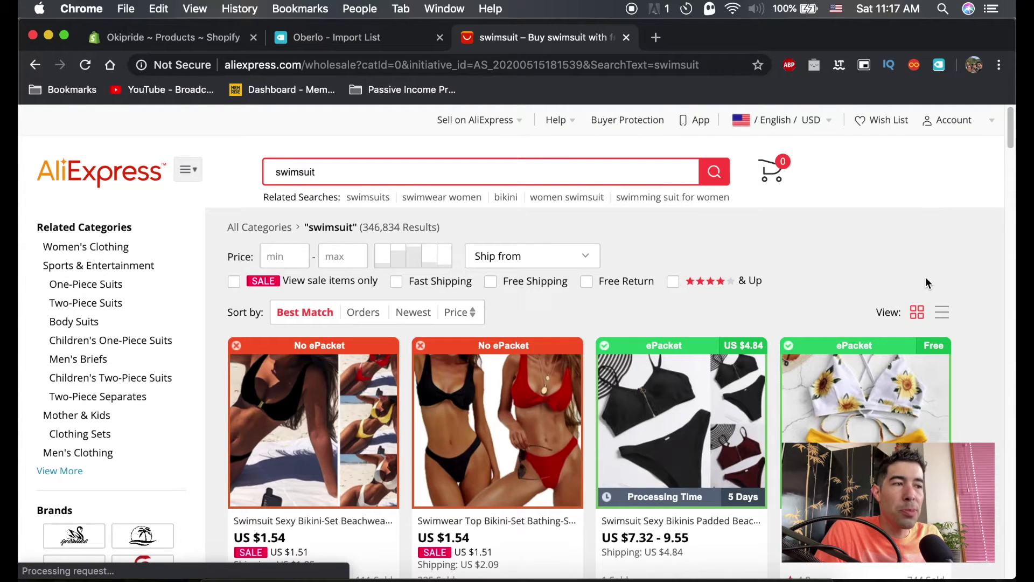
scroll(910, 270, "down", 2)
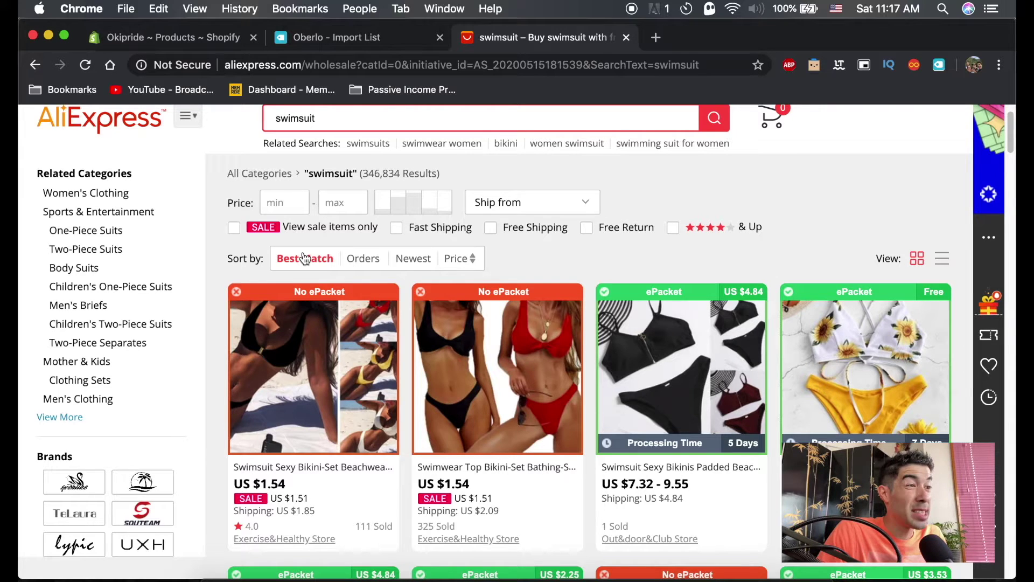
- Sort the swimsuit results by Orders and scroll through the top-selling bikinis
left_click(368, 260)
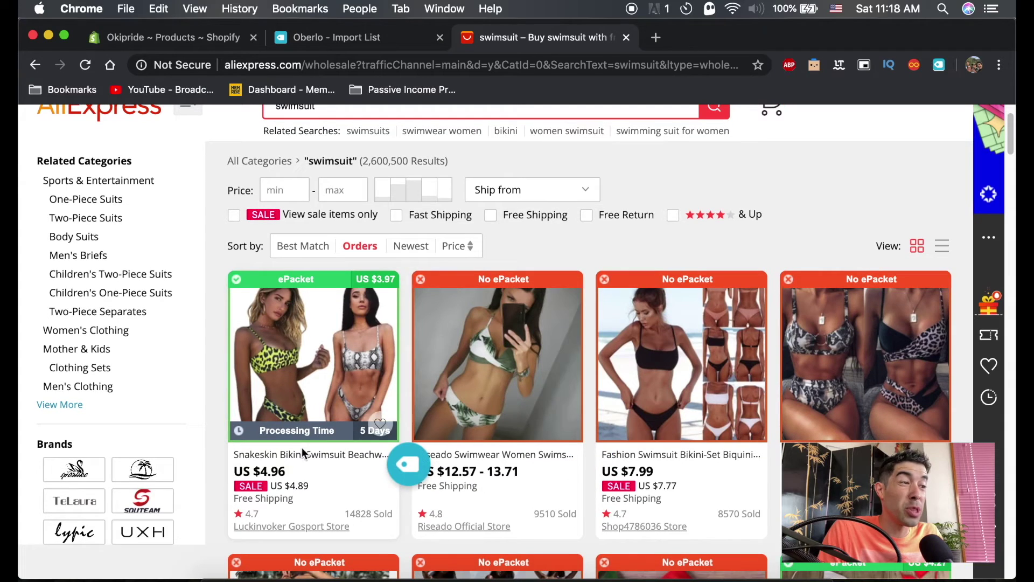
scroll(370, 514, "down", 2)
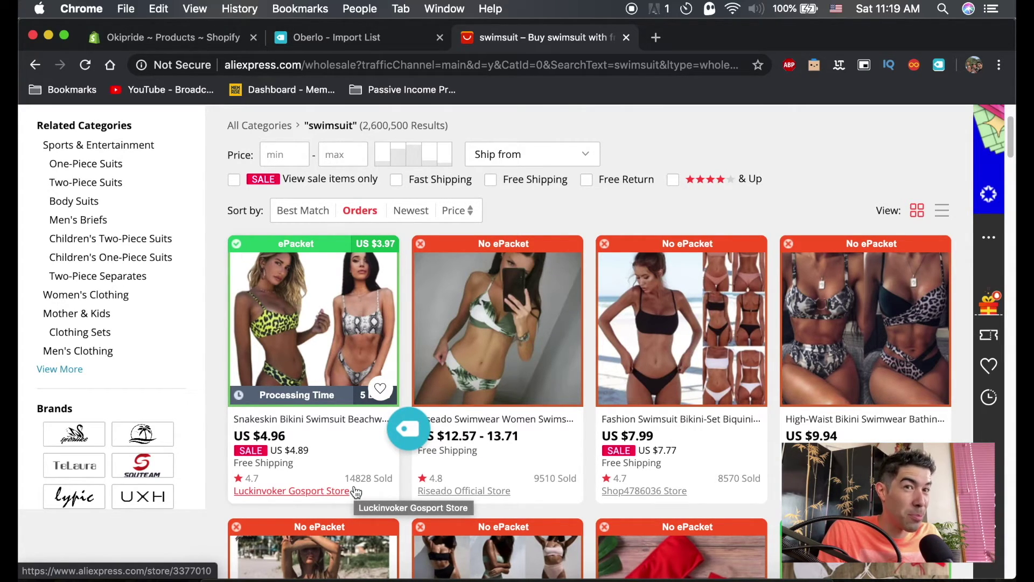
scroll(356, 492, "down", 2)
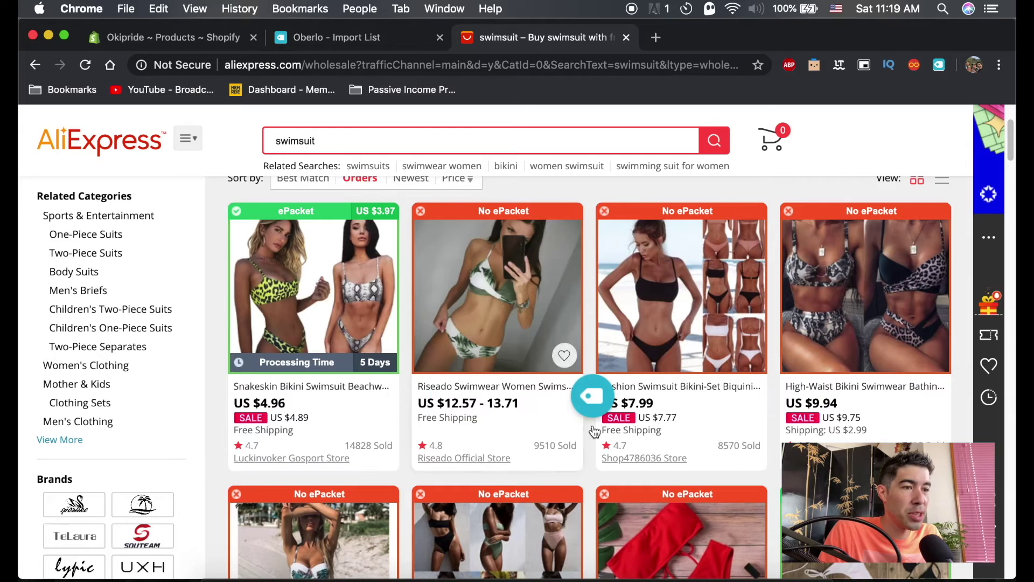
scroll(545, 430, "down", 1)
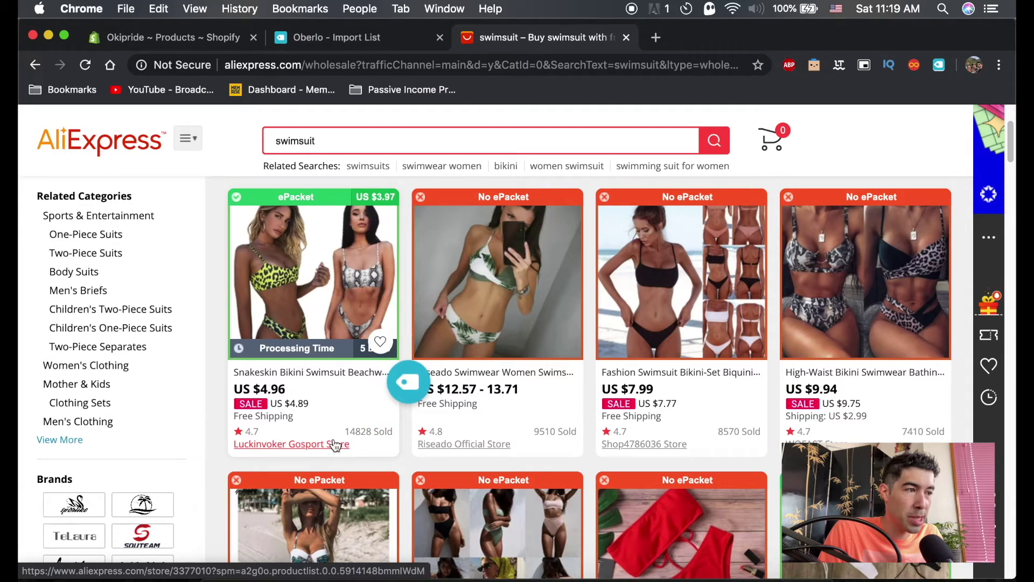
left_click(313, 447)
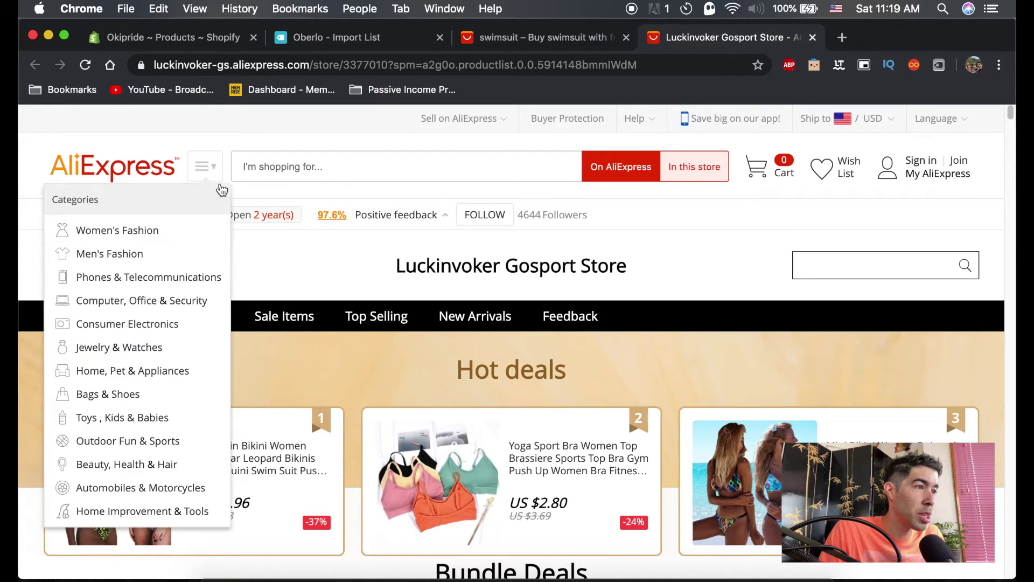
mouse_move(345, 220)
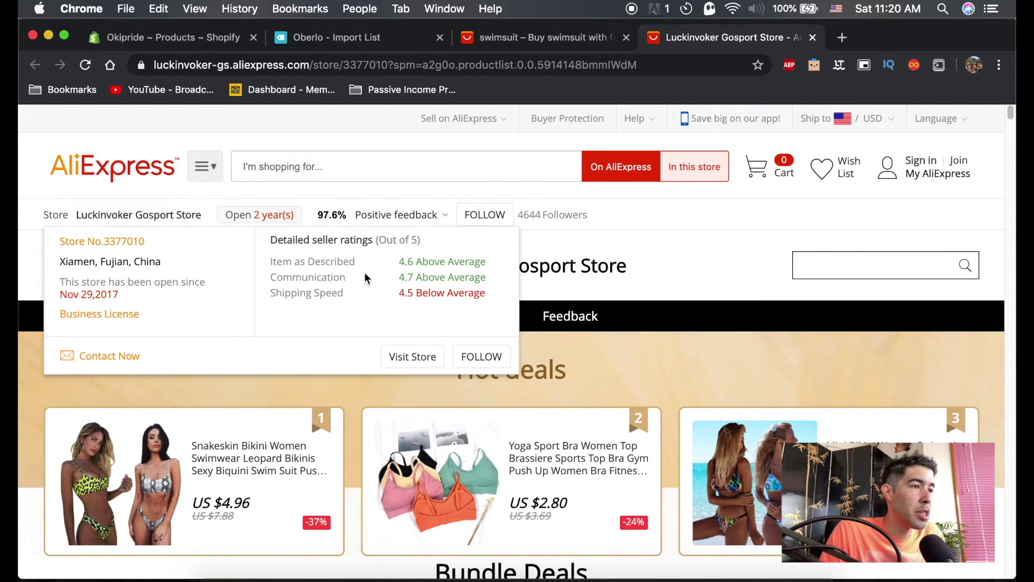
mouse_move(439, 303)
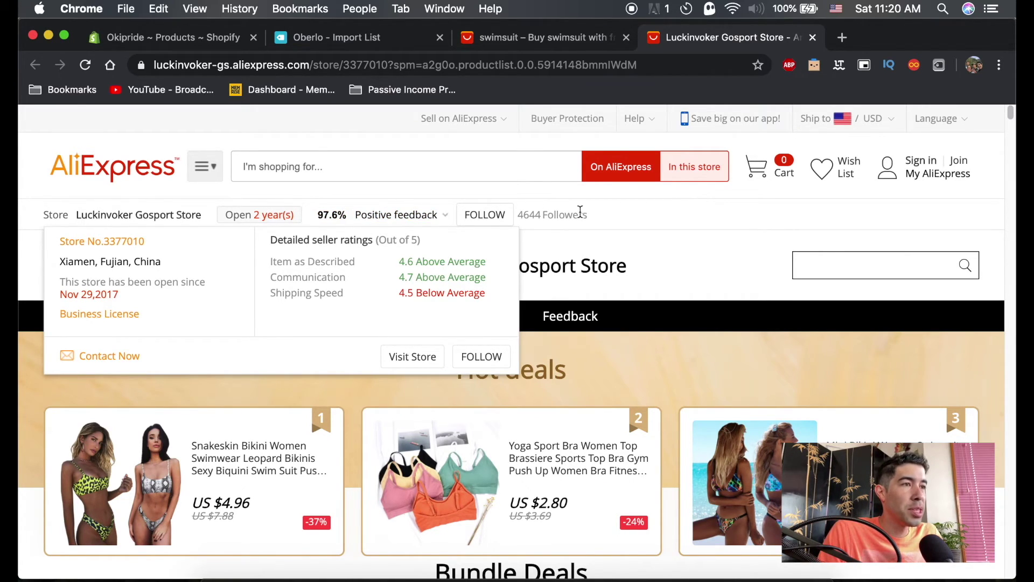
left_click(814, 38)
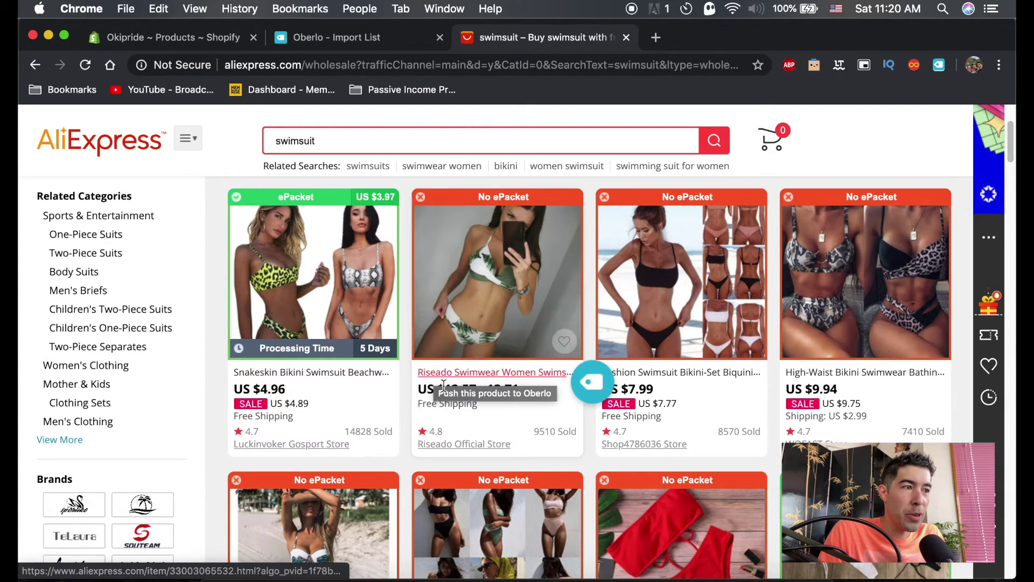
- Push the $4.96 snakeskin bikini from AliExpress into Oberlo's import list, then return to Shopify's Apps page
left_click(399, 380)
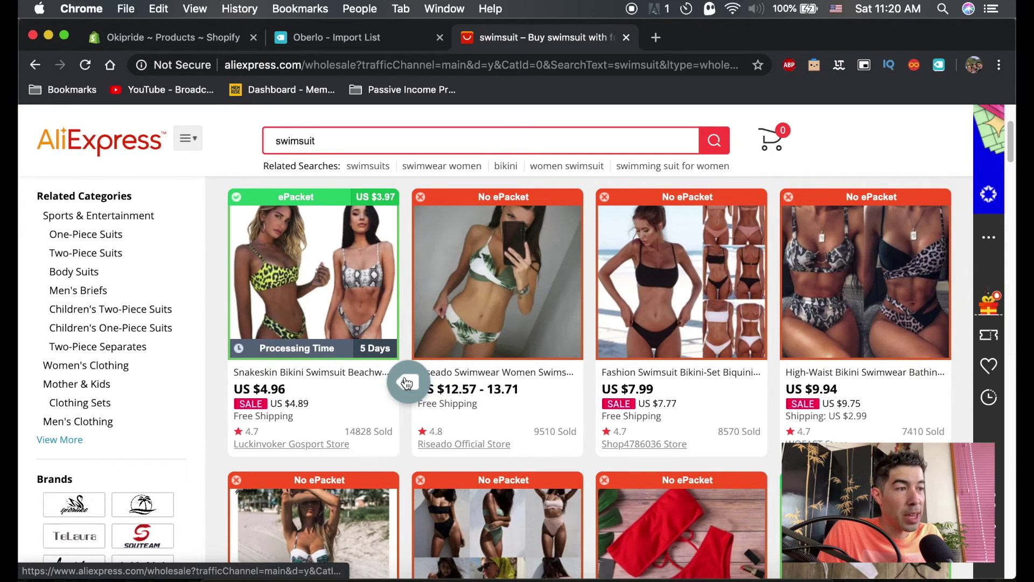
left_click(407, 382)
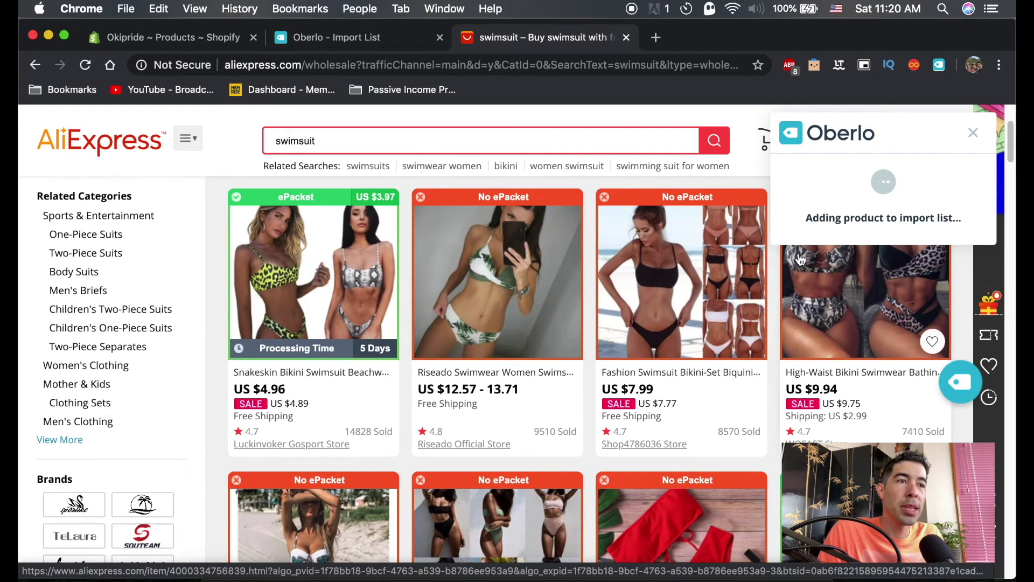
left_click(376, 45)
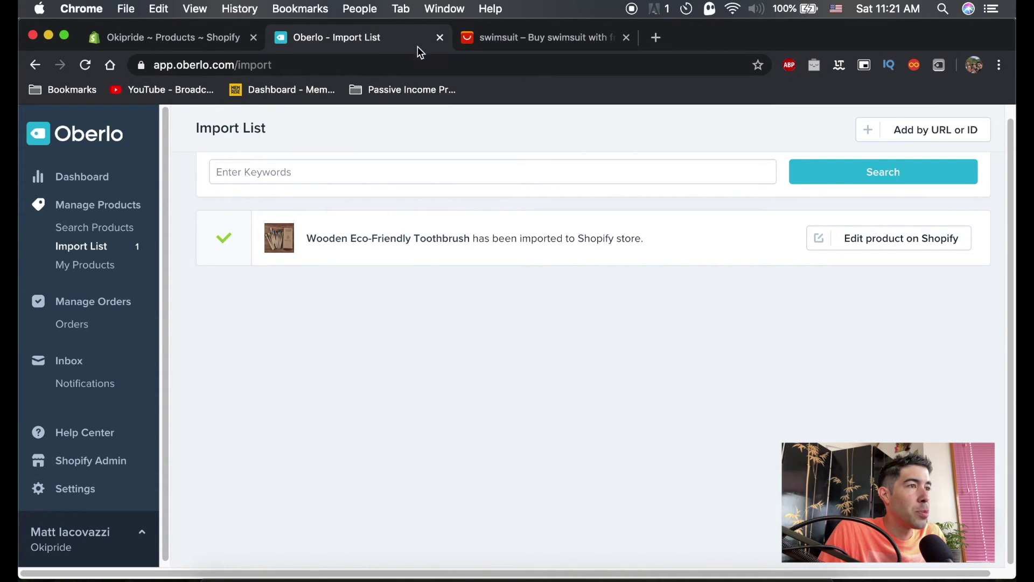
left_click(439, 38)
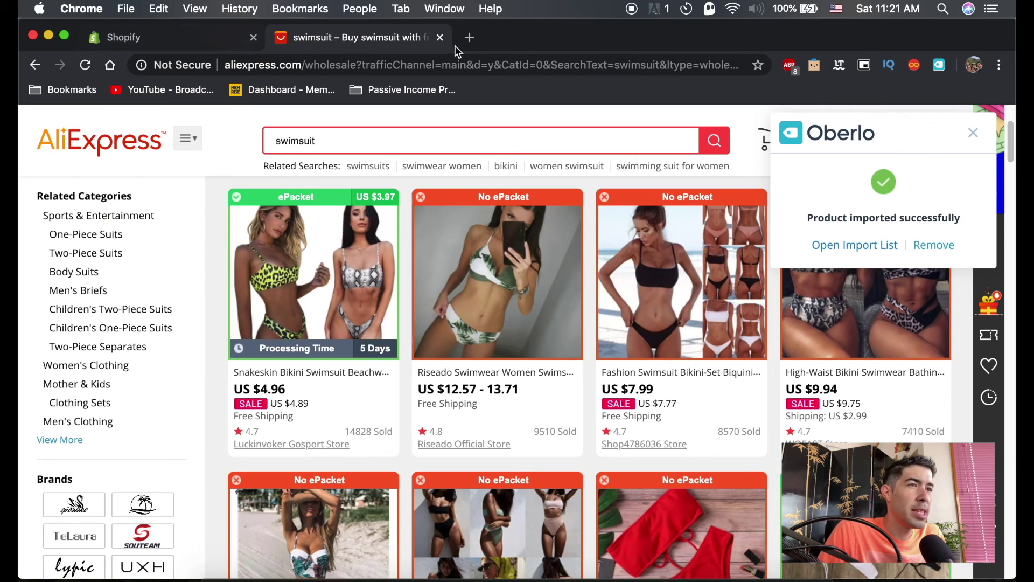
left_click(180, 39)
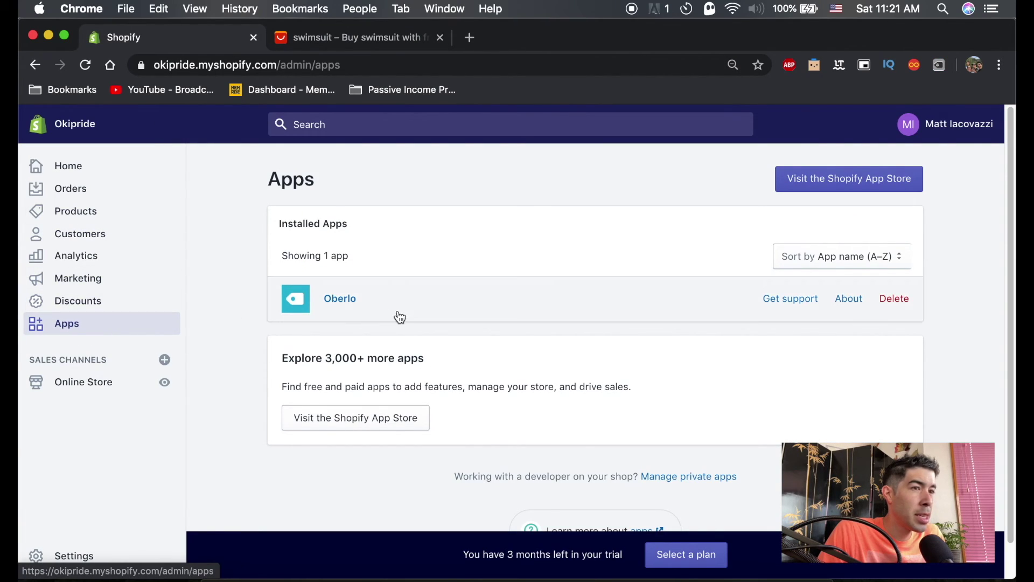
- Launch Oberlo from Shopify's installed apps and view its Import List with the Snakeskin Bikini's 30 variants
left_click(341, 307)
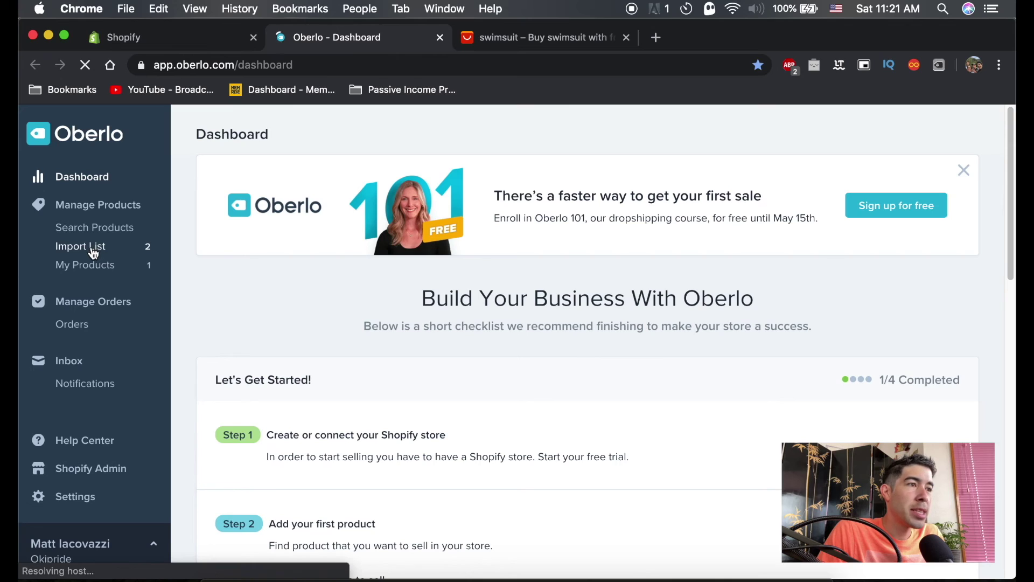
left_click(93, 250)
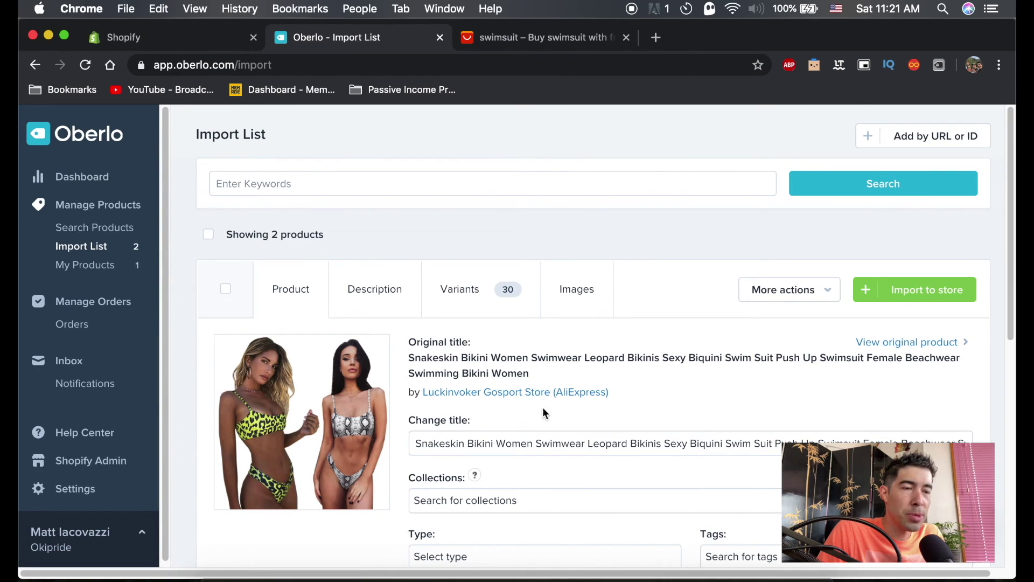
scroll(689, 413, "down", 2)
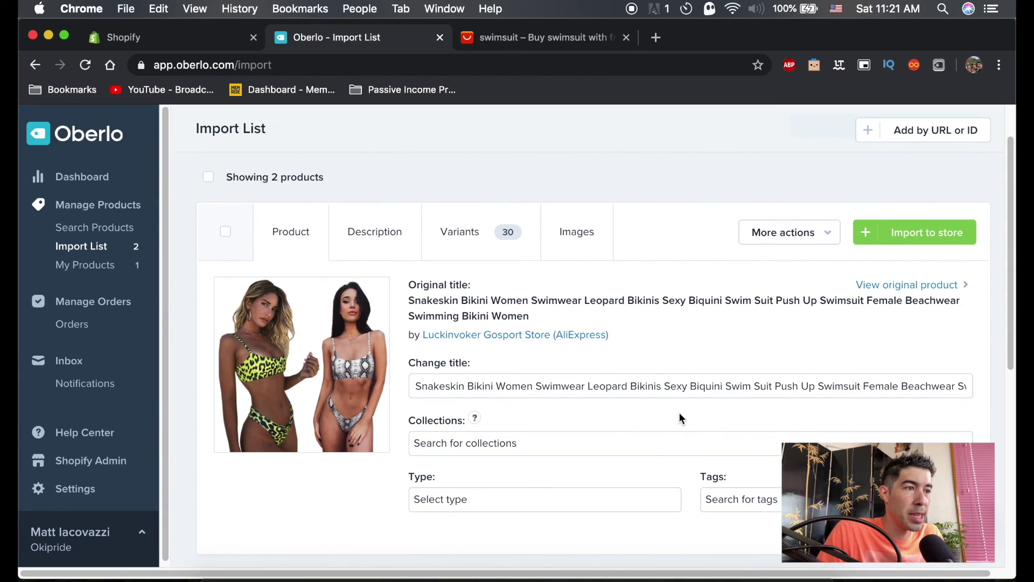